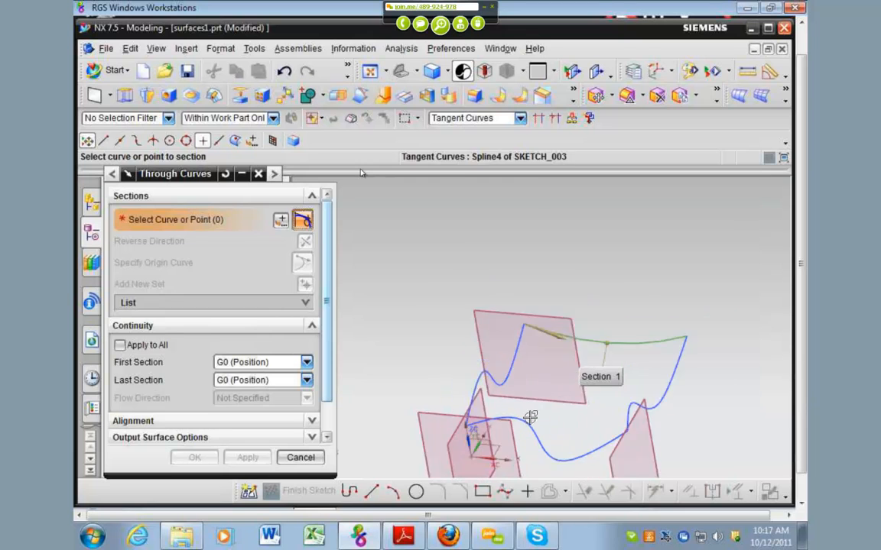
click(517, 404)
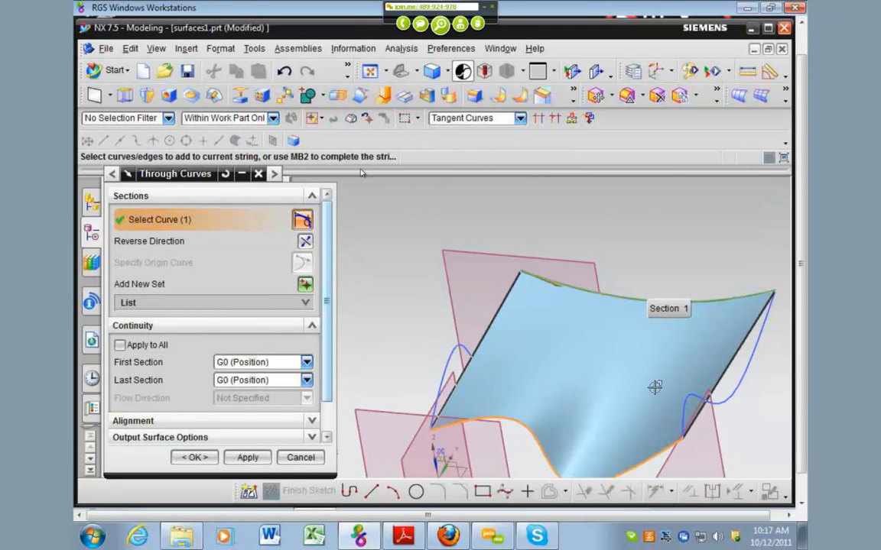
mouse_move(652, 384)
middle_down()
mouse_move(599, 388)
mouse_move(574, 430)
mouse_move(674, 379)
mouse_move(656, 382)
middle_up()
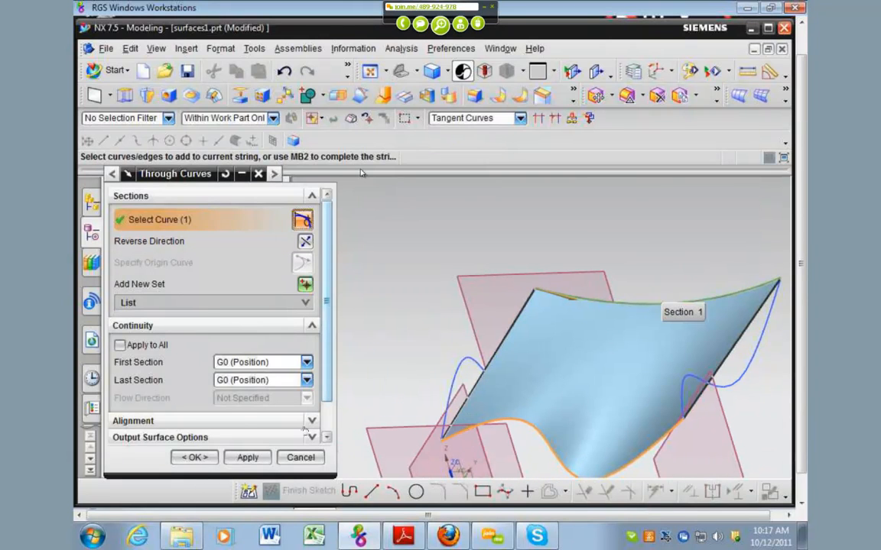
key(Escape)
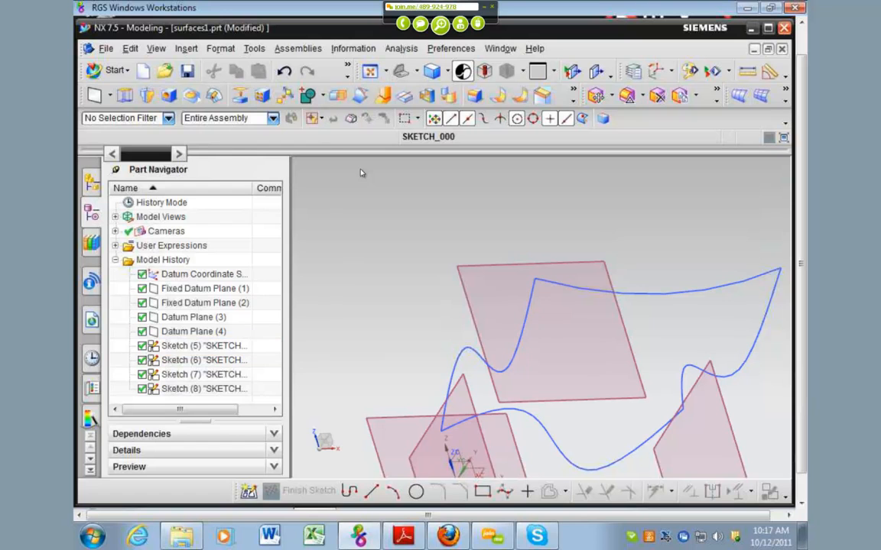
- Start a Through Curve Mesh surface with the rear spline and the opposite front spline as its two primary curves
click(189, 49)
mouse_move(261, 332)
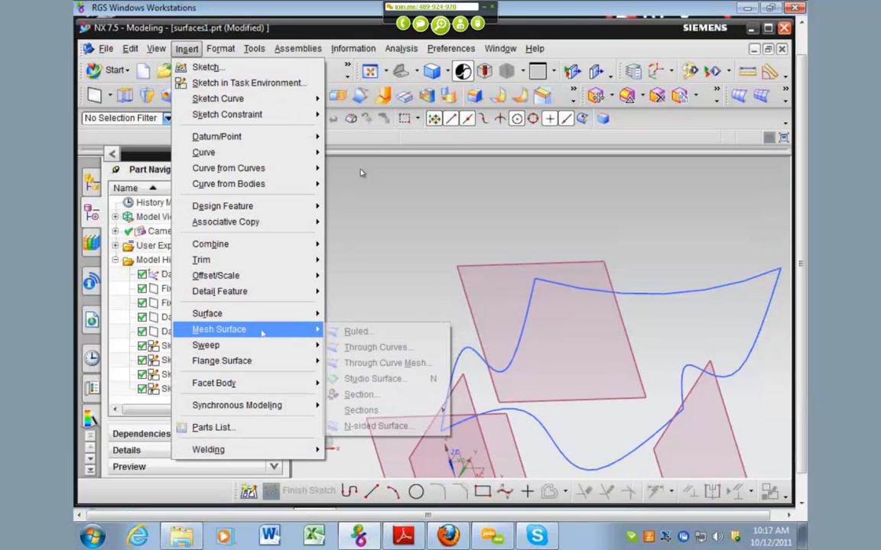
click(394, 363)
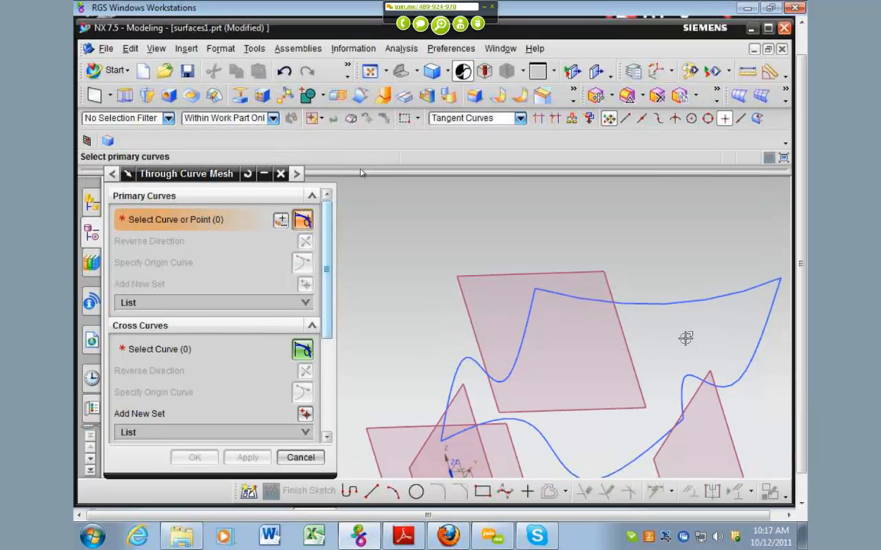
click(570, 298)
middle_click(578, 340)
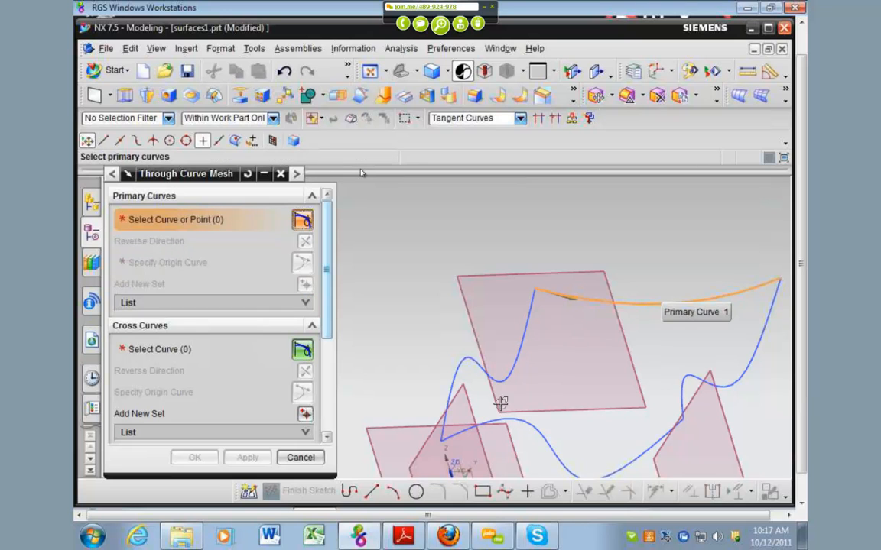
click(485, 422)
middle_click(578, 373)
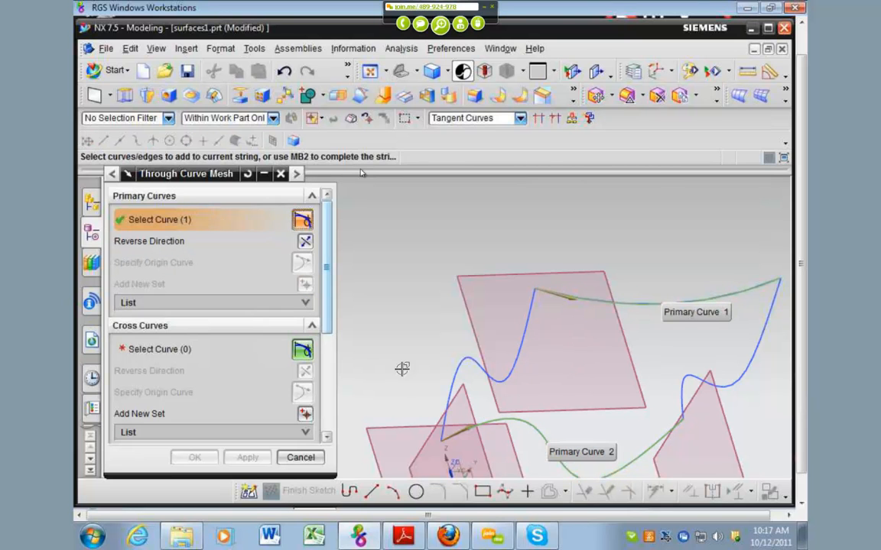
- Add the two side splines as separate cross curves and create the curve mesh surface
click(205, 349)
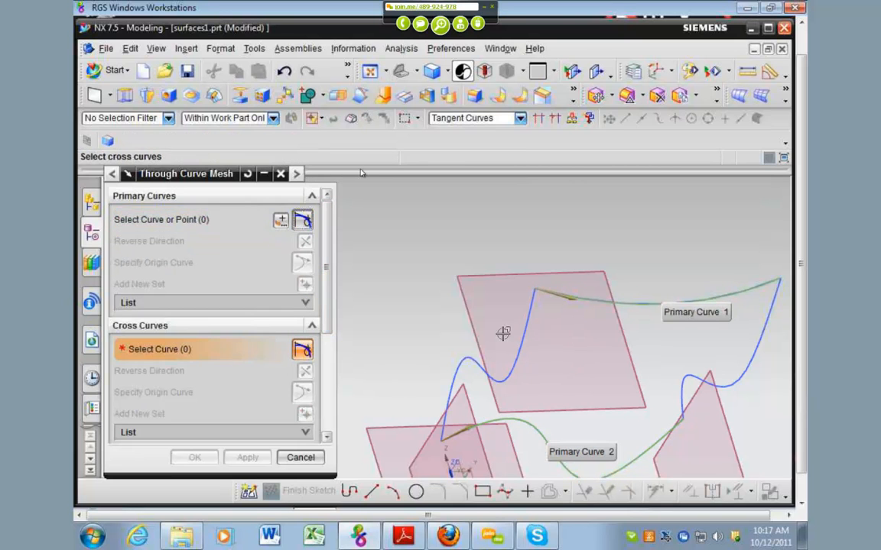
click(578, 338)
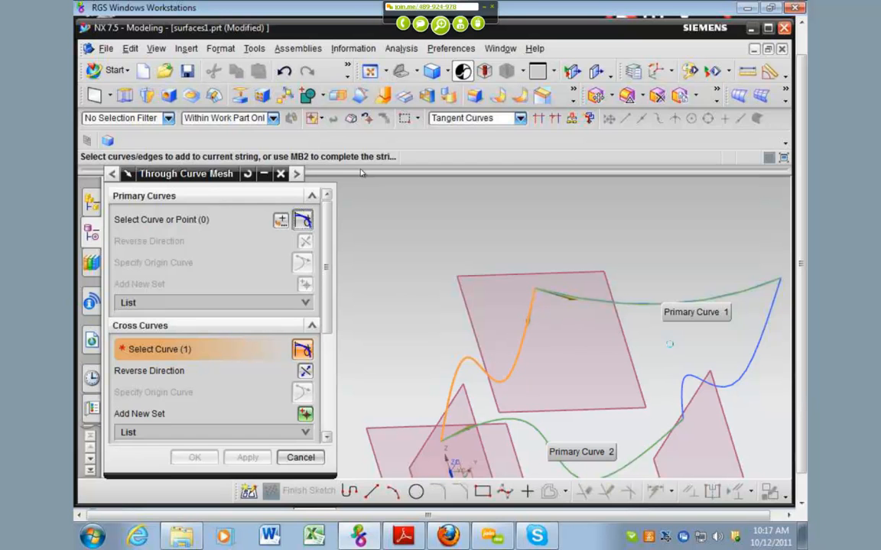
middle_click(669, 344)
click(776, 296)
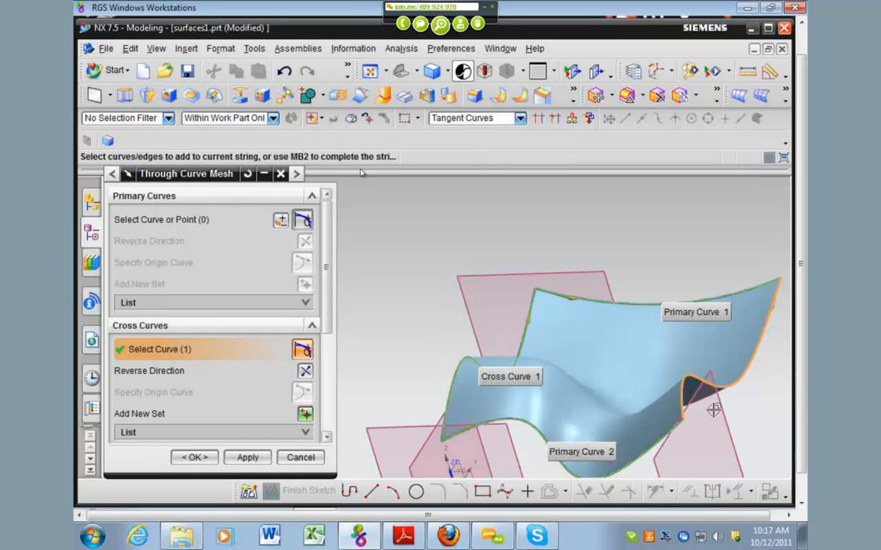
middle_drag(717, 410, 670, 328)
middle_click(669, 328)
middle_drag(623, 359, 523, 283)
scroll(516, 310, down, 1)
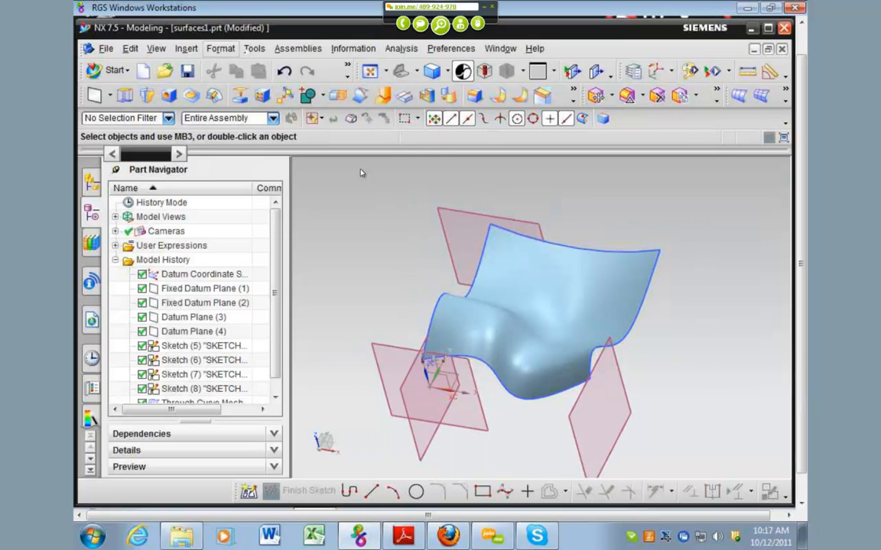
- Set the length expression to 75 mm, apply it, and close the update report and the expressions
click(254, 48)
click(279, 65)
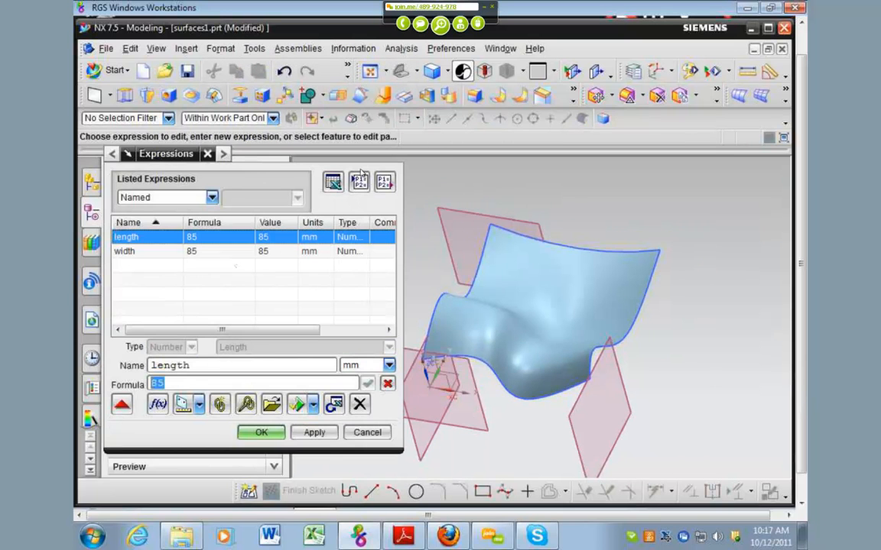
text(75)
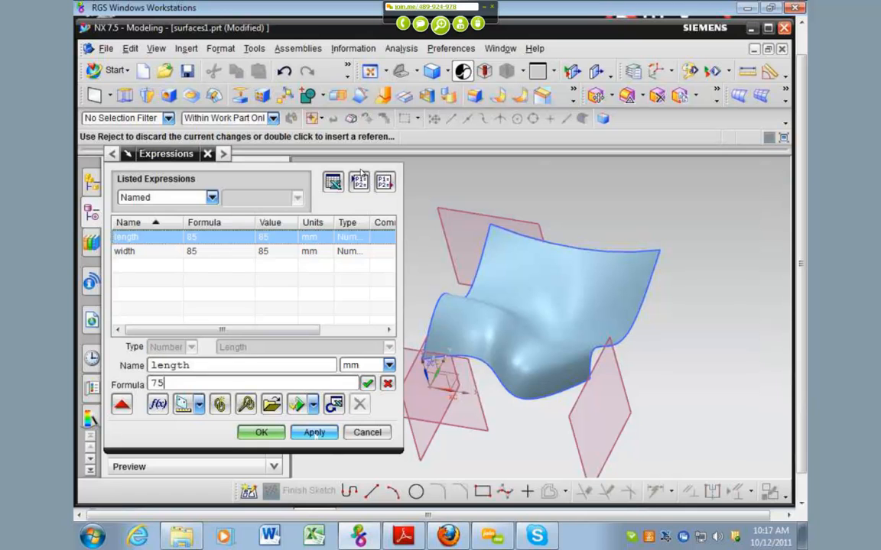
key(Return)
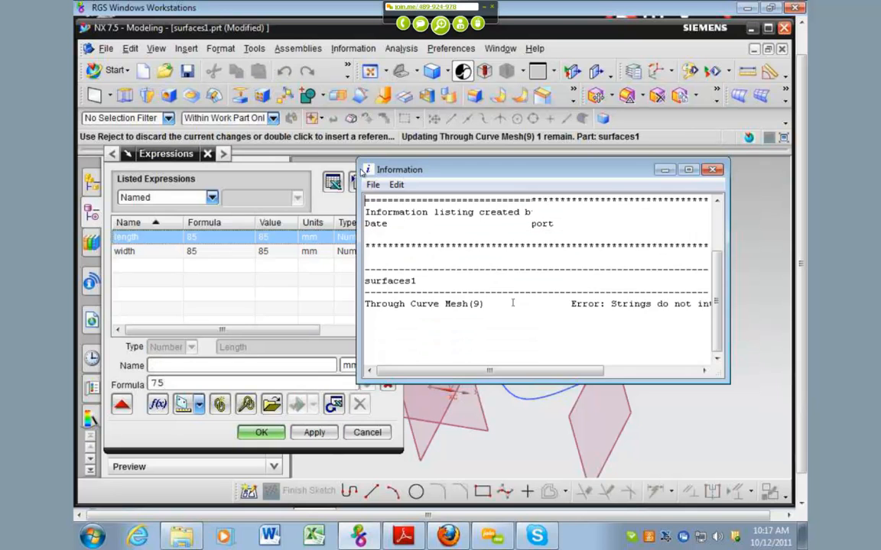
click(711, 169)
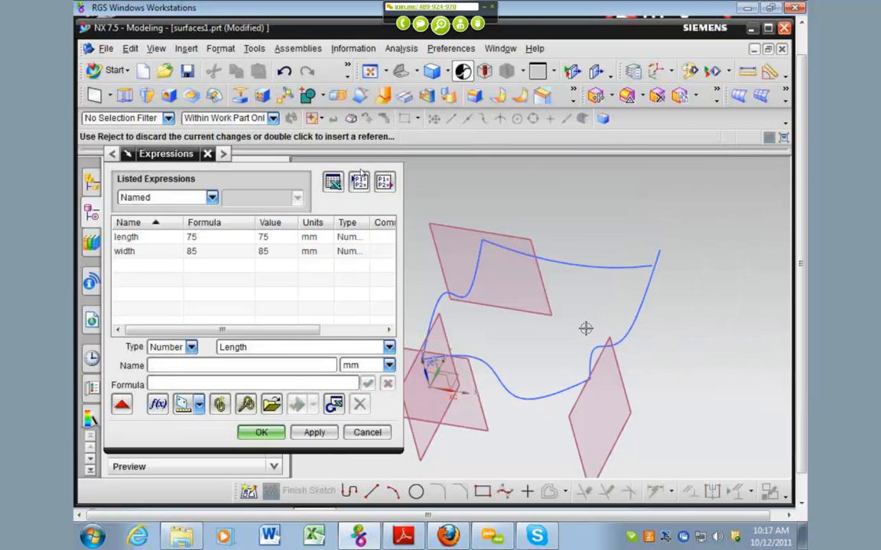
click(367, 433)
middle_drag(596, 329, 523, 305)
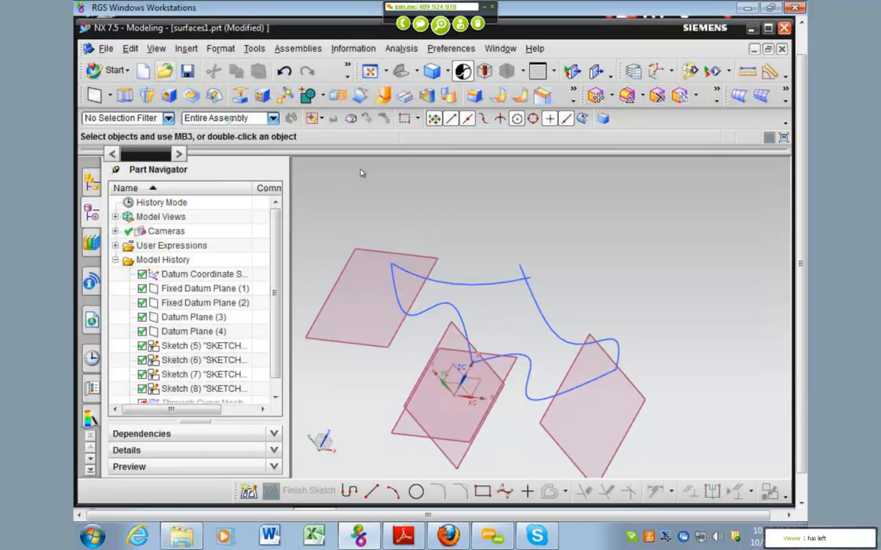
- Open the part file Demo1 from the Lab 7 folder
key(ctrl+o)
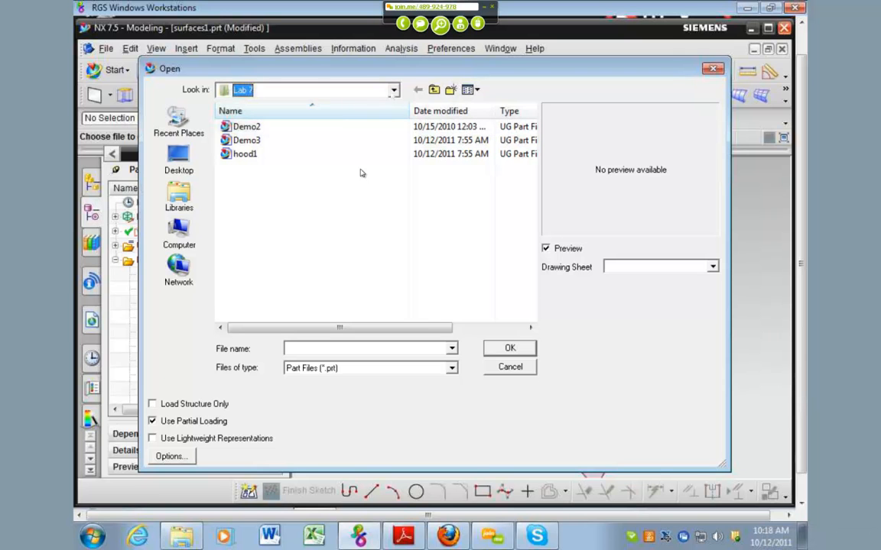
key(F4)
click(361, 172)
scroll(362, 173, down, 3)
double_click(362, 173)
double_click(243, 208)
double_click(246, 126)
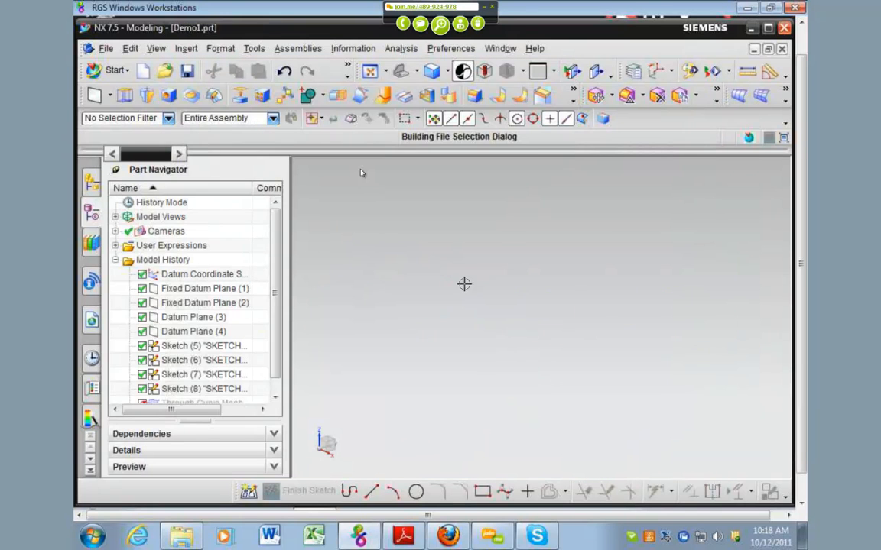
- Set the Length_Y expression to 150 mm, dismiss the update report and close the expressions
middle_drag(464, 283, 585, 383)
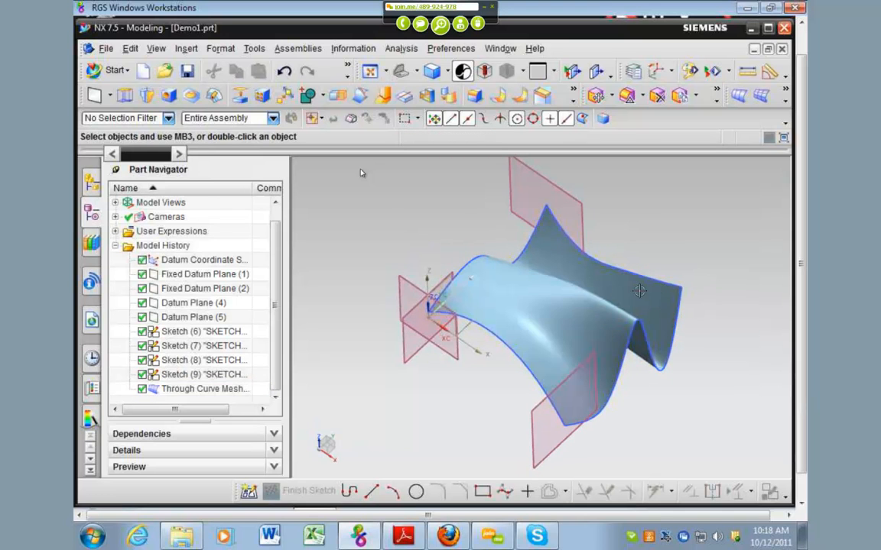
key(alt+t)
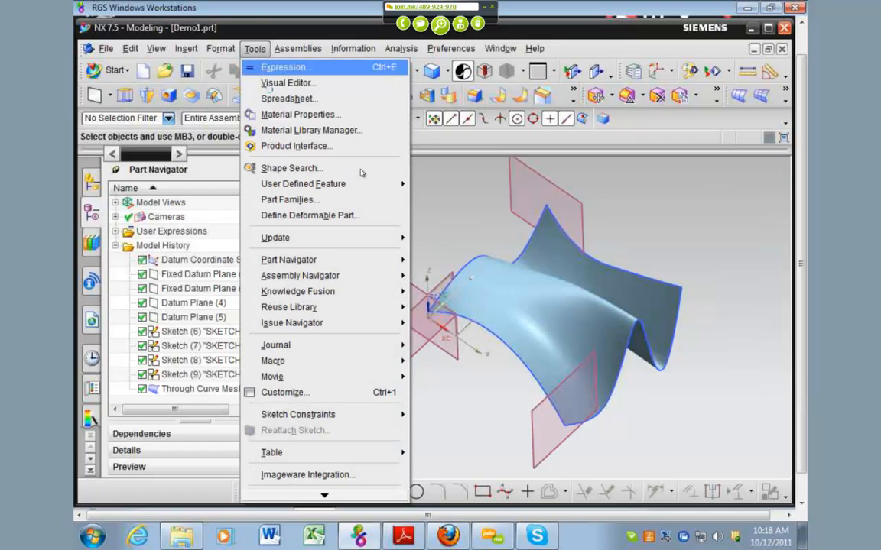
key(Return)
click(206, 240)
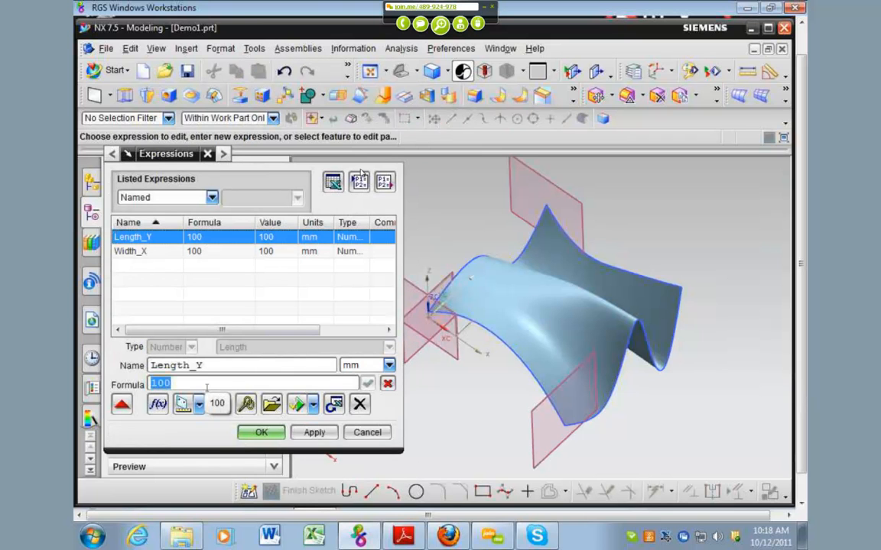
text(150)
key(Return)
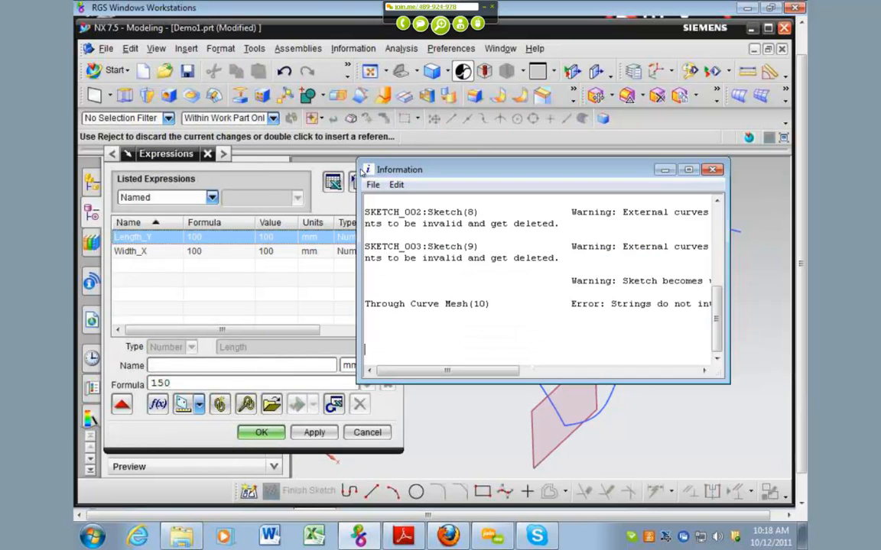
click(712, 170)
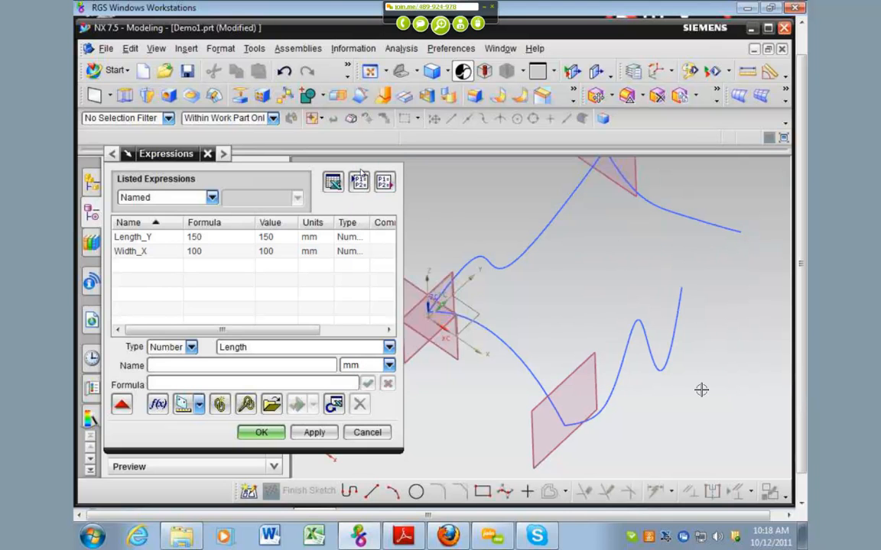
click(655, 366)
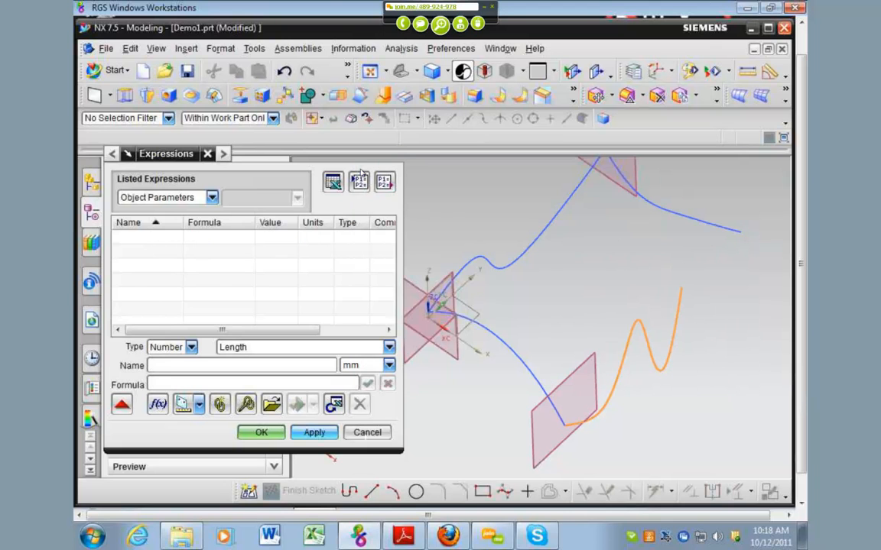
click(366, 432)
- Open the sketch of the detached wavy side curve, SKETCH_002, for editing and check its spline's defining points
double_click(680, 299)
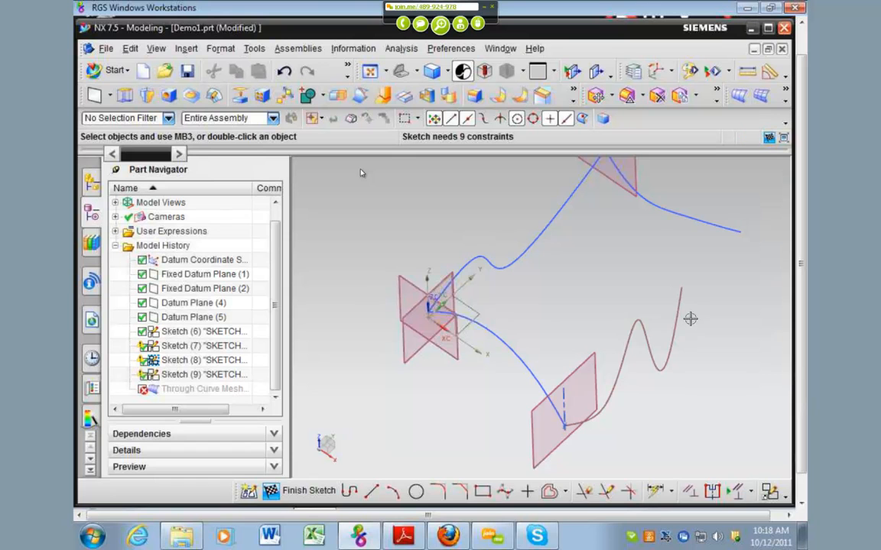
scroll(654, 366, down, 1)
double_click(648, 353)
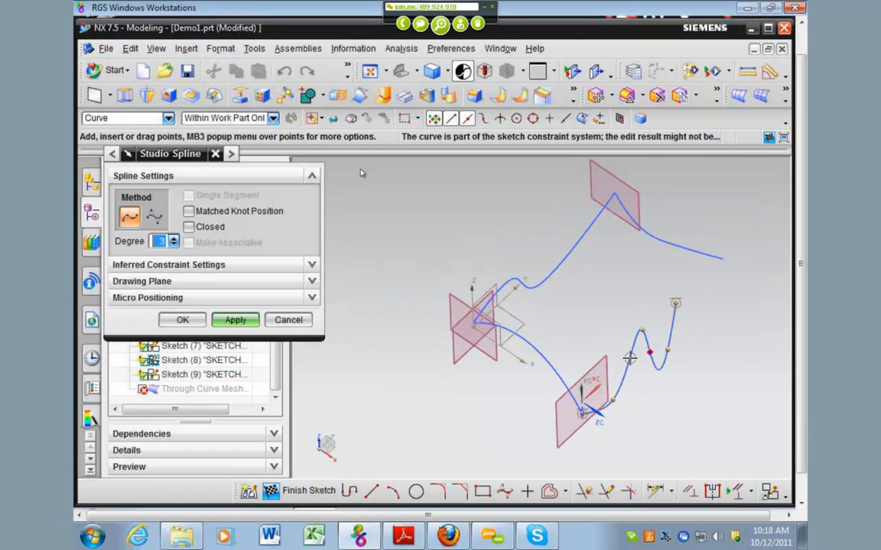
click(288, 319)
- Constrain the wavy spline's free end to coincide with the far spline's open end, dismiss the report and finish the sketch
click(689, 491)
click(678, 300)
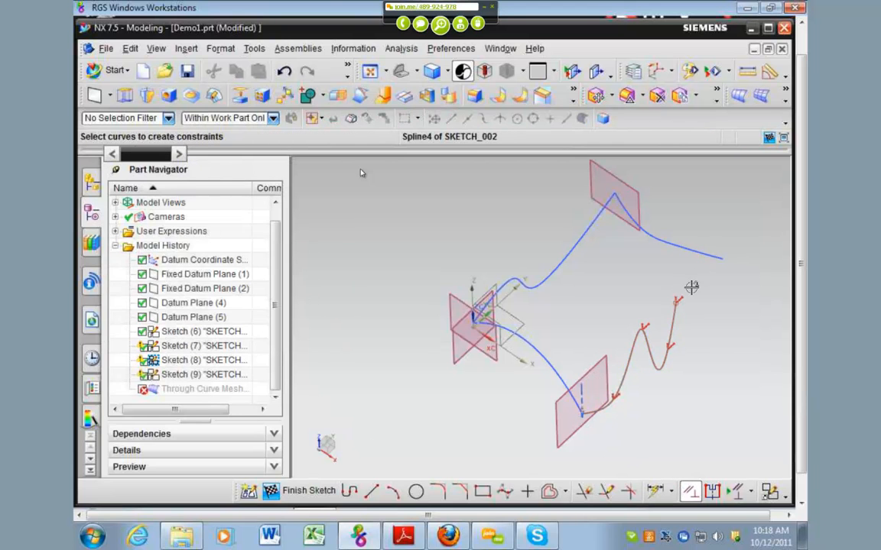
click(722, 258)
click(126, 197)
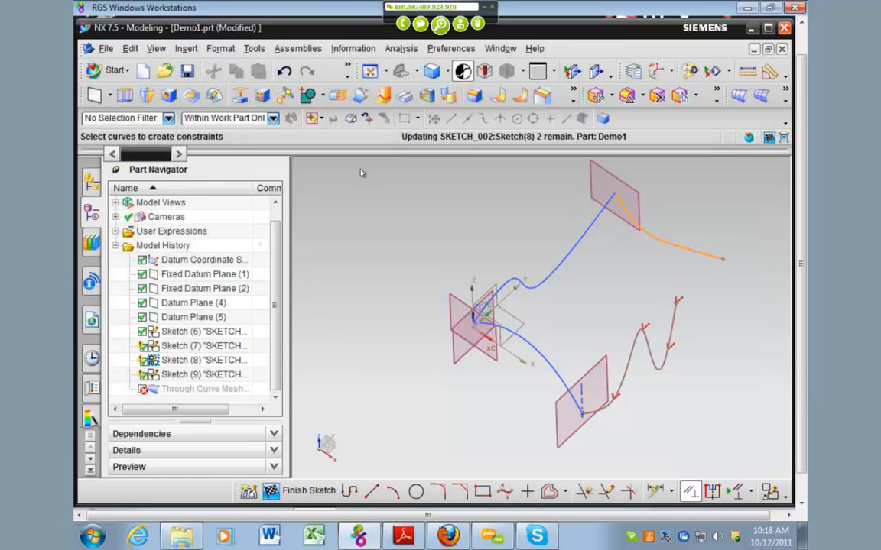
scroll(605, 306, down, 2)
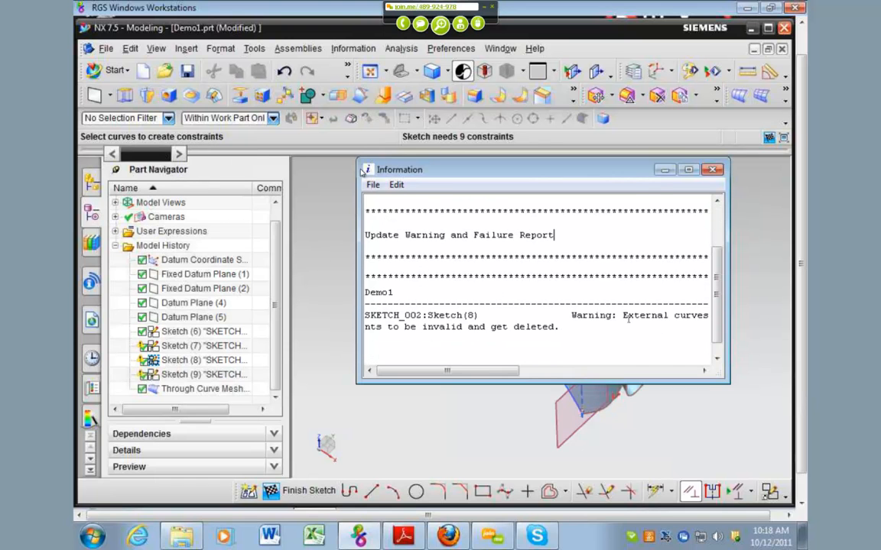
drag(456, 373, 467, 380)
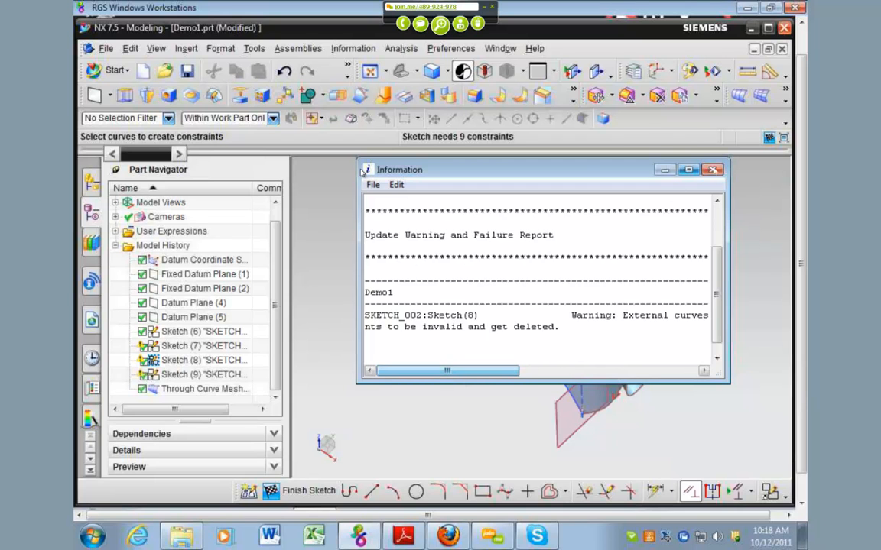
double_click(361, 171)
mouse_move(629, 385)
middle_down()
mouse_move(602, 365)
mouse_move(575, 260)
middle_up()
mouse_move(587, 321)
middle_down()
mouse_move(614, 347)
mouse_move(651, 354)
middle_up()
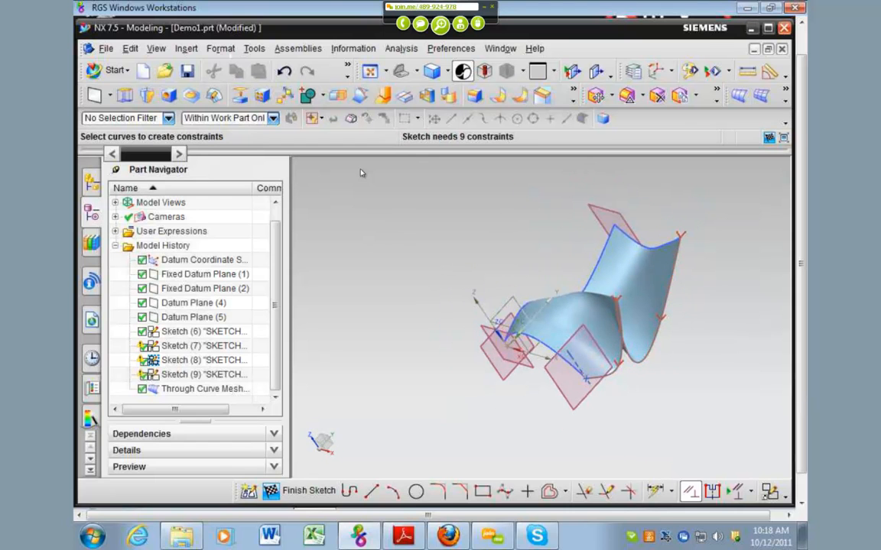
key(Escape)
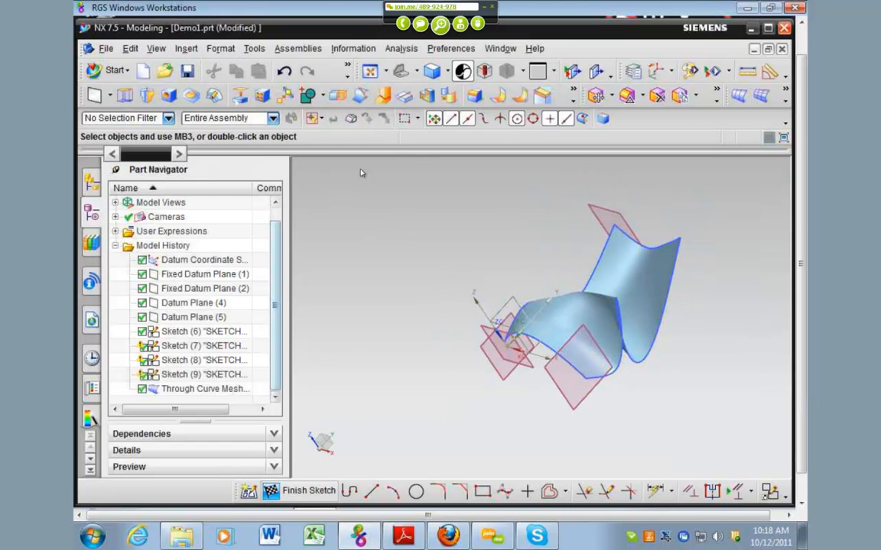
- Set the Length_Y expression to 75 mm and apply it to the model
key(alt+t)
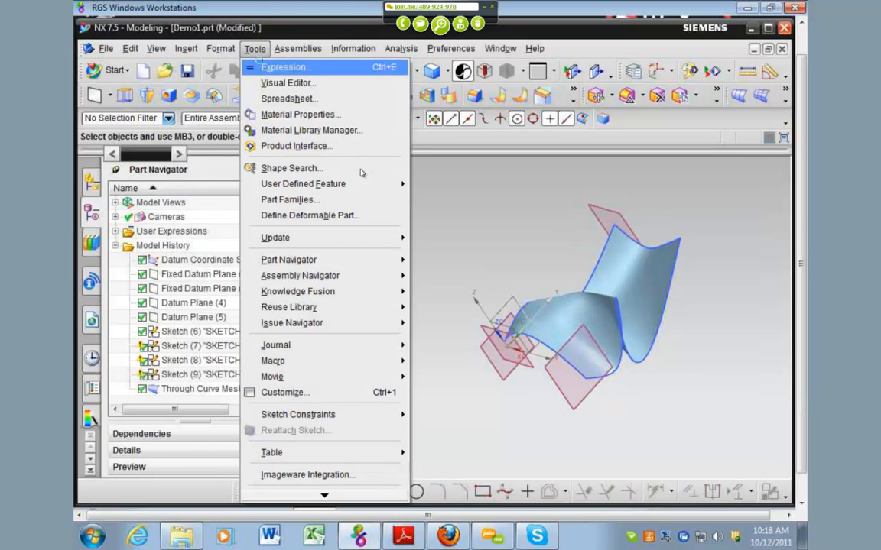
key(Return)
text(7)
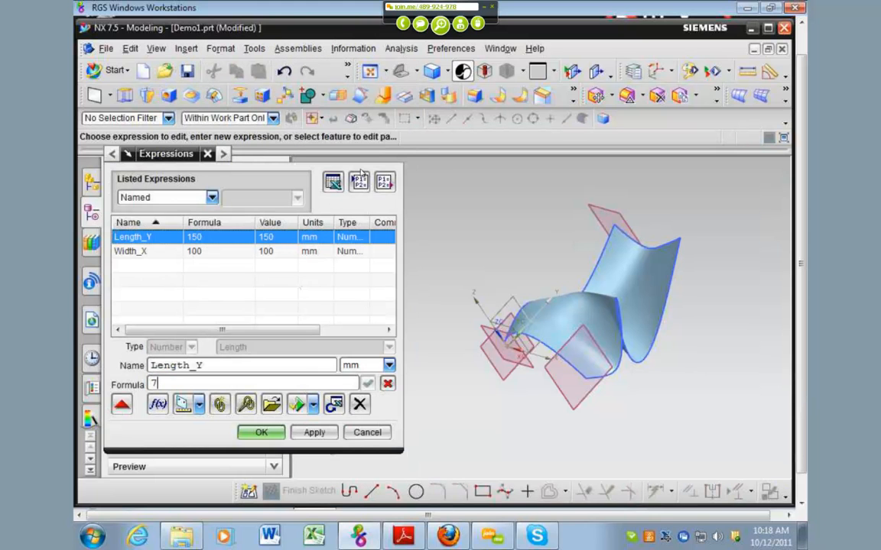
text(5)
key(Return)
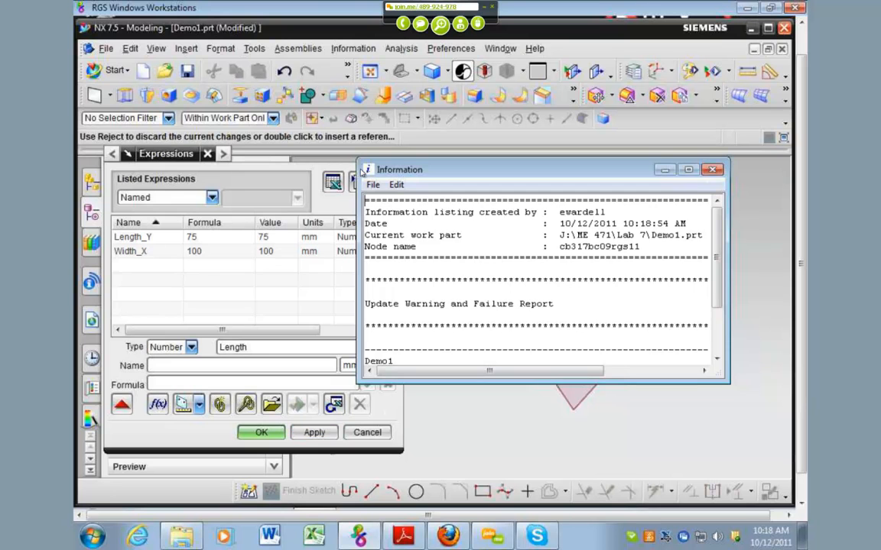
- Dismiss the update report and close the expressions
click(712, 170)
click(261, 432)
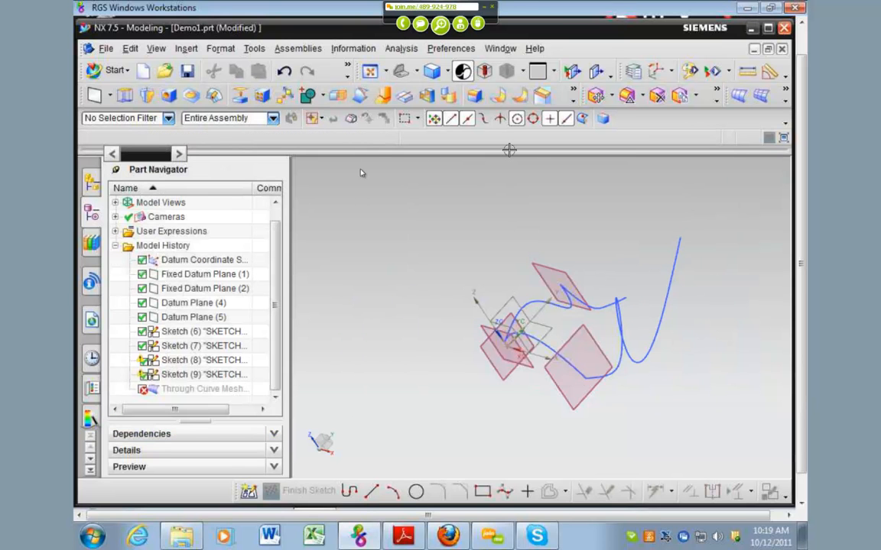
- Switch to the Demo2.prt part and examine the layout of its square and circle sketches
click(501, 48)
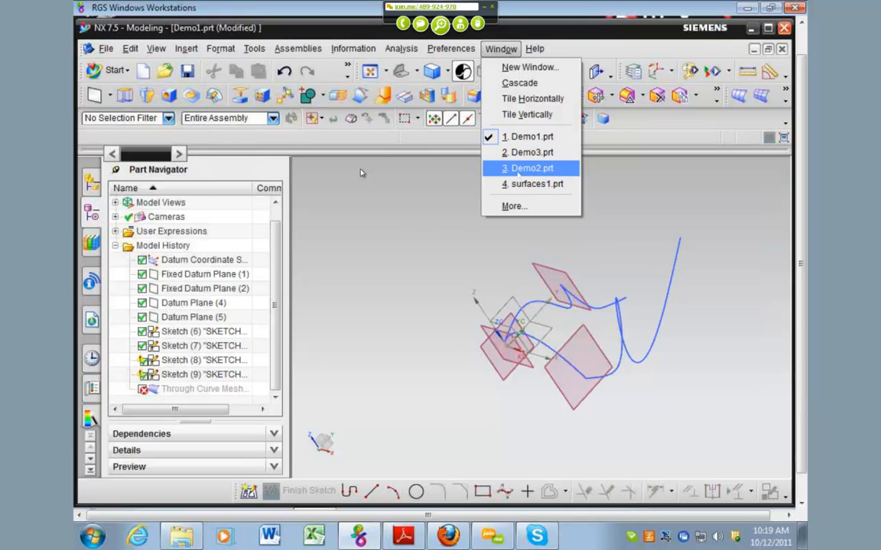
click(518, 172)
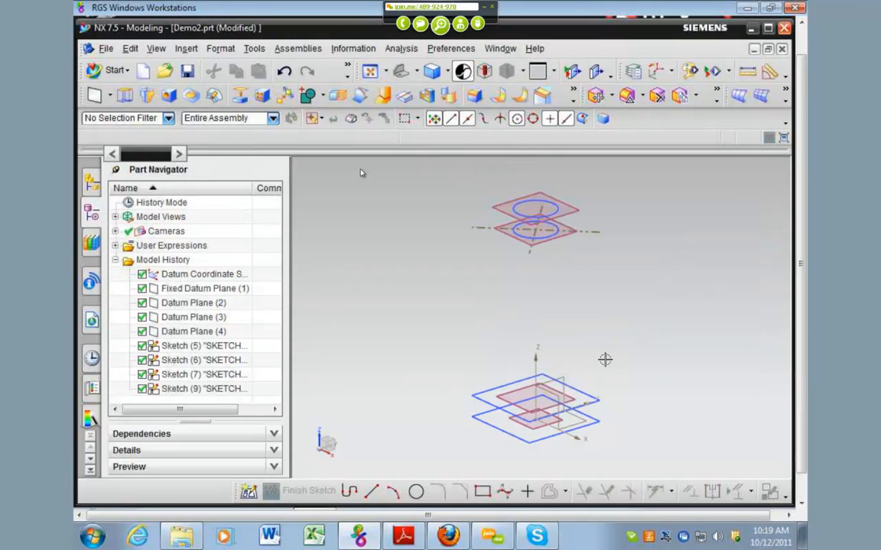
mouse_move(625, 390)
middle_down()
mouse_move(544, 374)
mouse_move(542, 398)
mouse_move(483, 362)
mouse_move(490, 355)
mouse_move(557, 386)
middle_up()
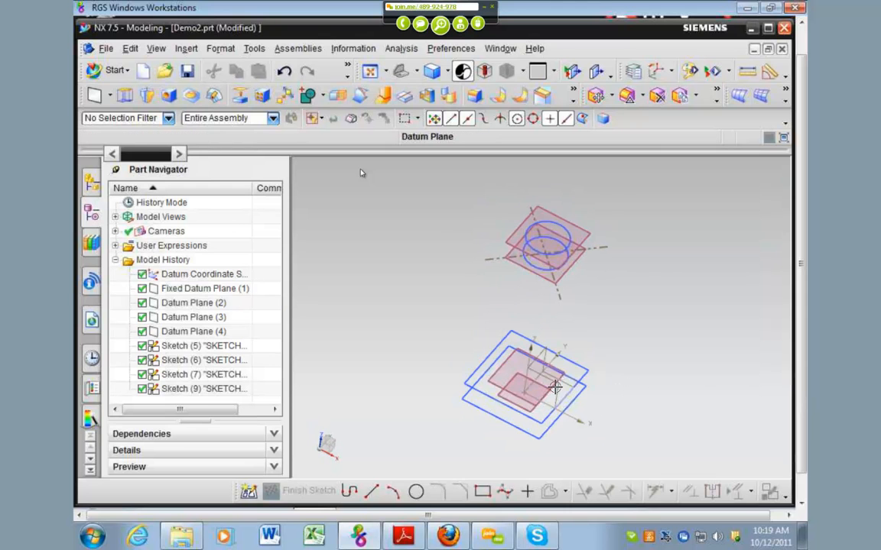
click(562, 386)
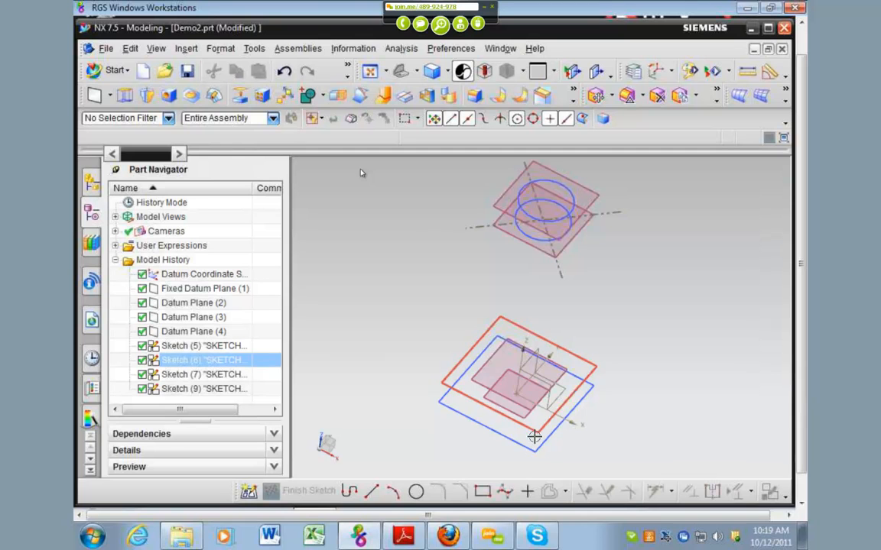
middle_drag(534, 451, 539, 418)
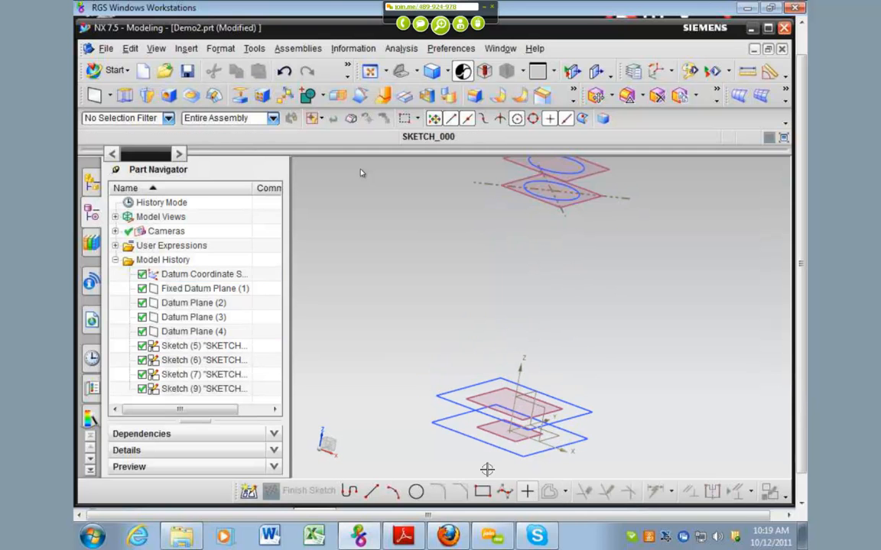
- Look at the square-to-circle duct picture in the Lab 7-Surface Modeling PDF in Adobe Reader and return to Demo2.prt in NX
click(402, 538)
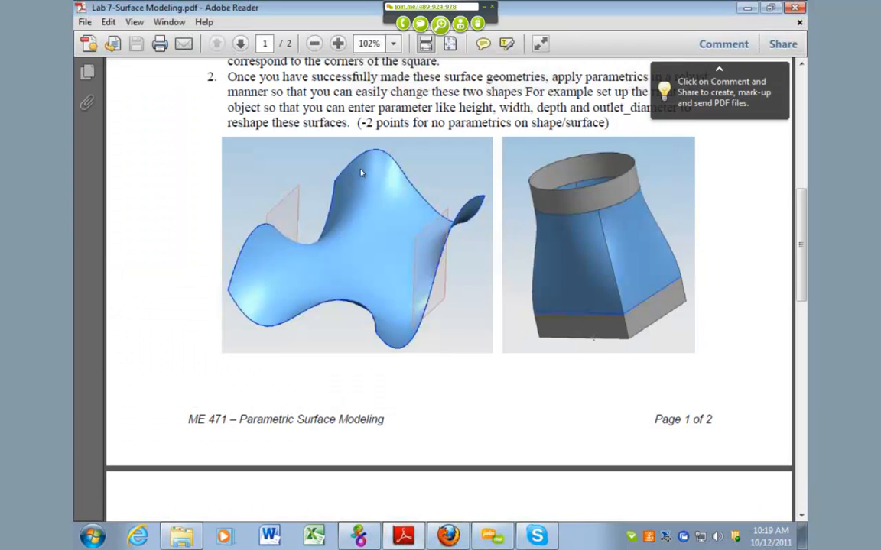
click(489, 537)
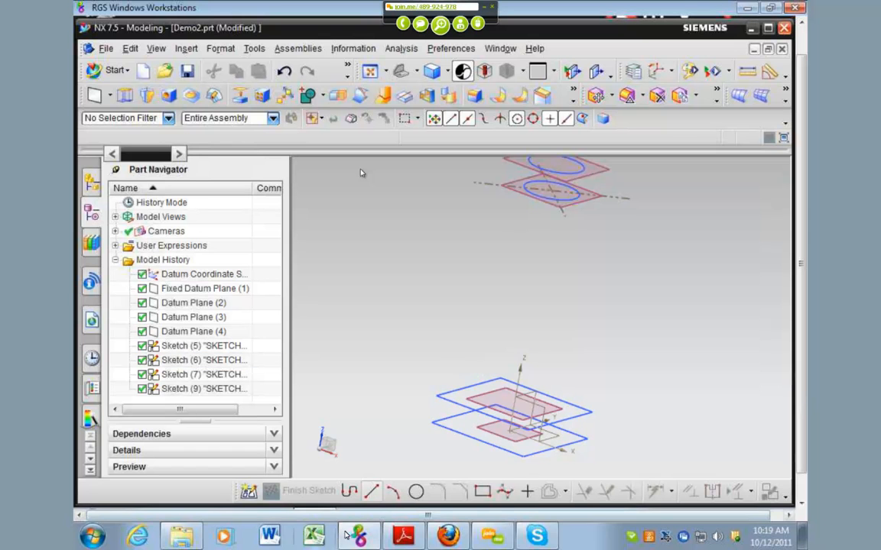
click(404, 534)
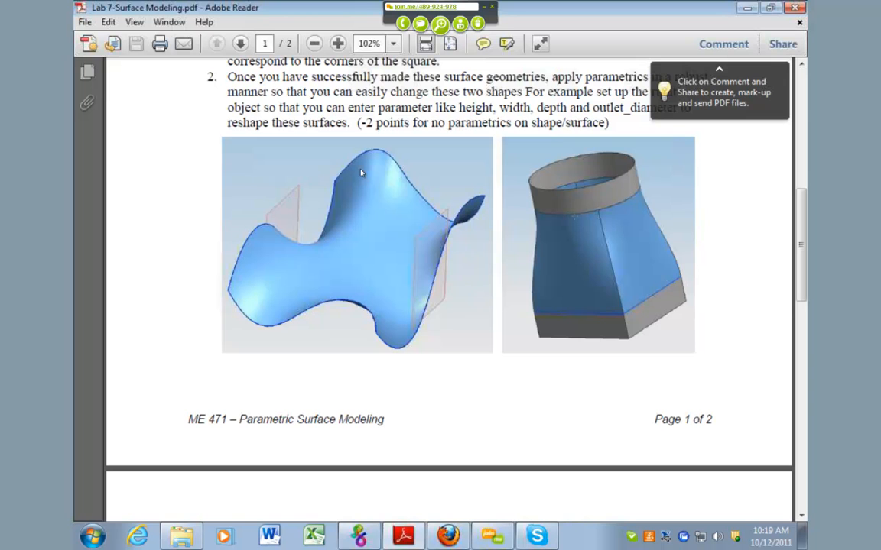
click(360, 535)
- Open the lower and the upper square sketch in turn, inspect each Square_Side_Length dimension and finish the sketch
mouse_move(454, 468)
middle_down()
mouse_move(568, 245)
mouse_move(562, 281)
mouse_move(508, 267)
mouse_move(554, 418)
middle_up()
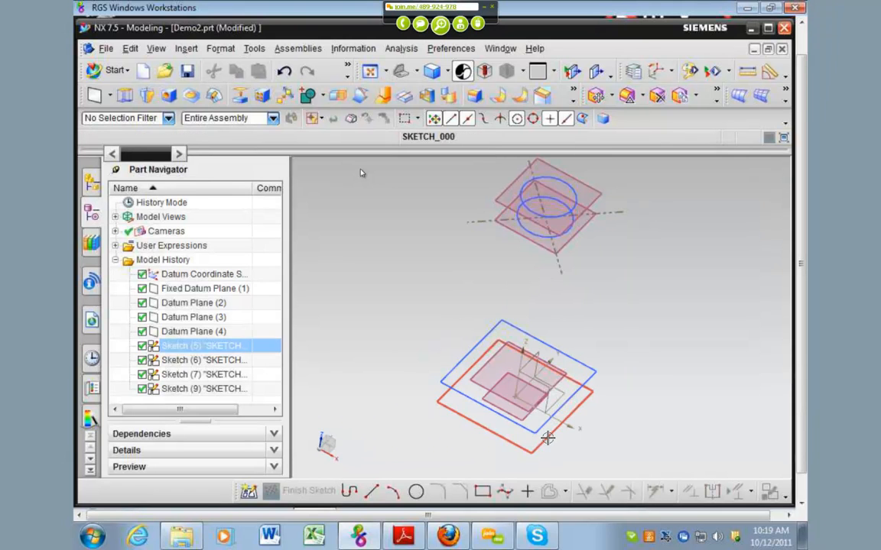
double_click(553, 418)
scroll(598, 415, up, 1)
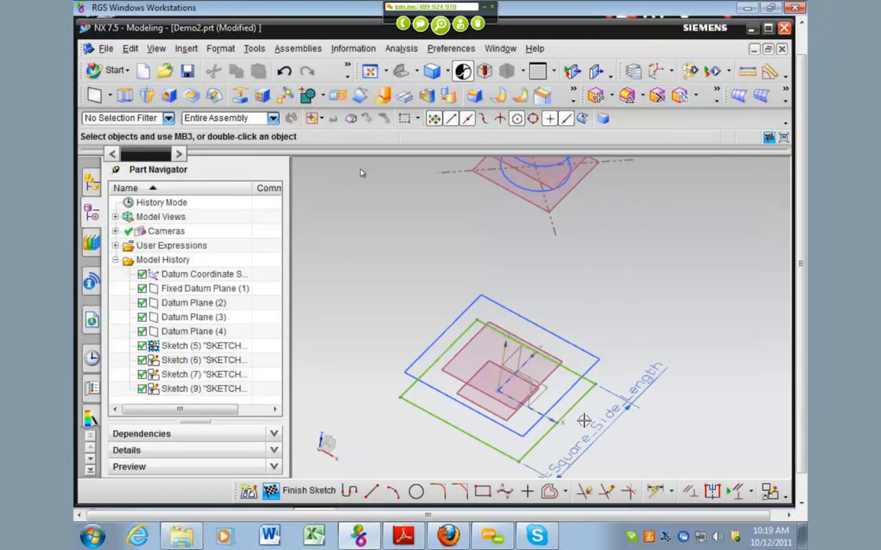
scroll(606, 354, up, 1)
scroll(563, 343, up, 1)
shift+middle_drag(563, 343, 562, 370)
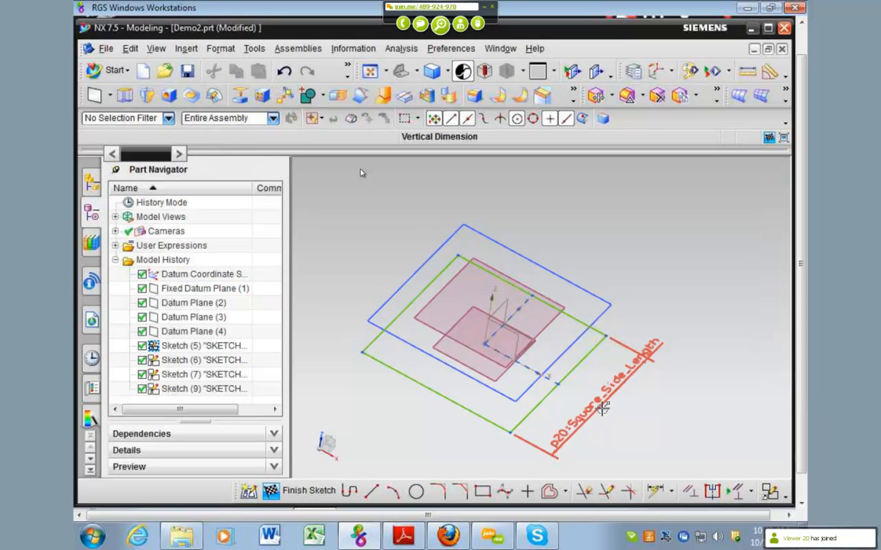
scroll(647, 392, down, 4)
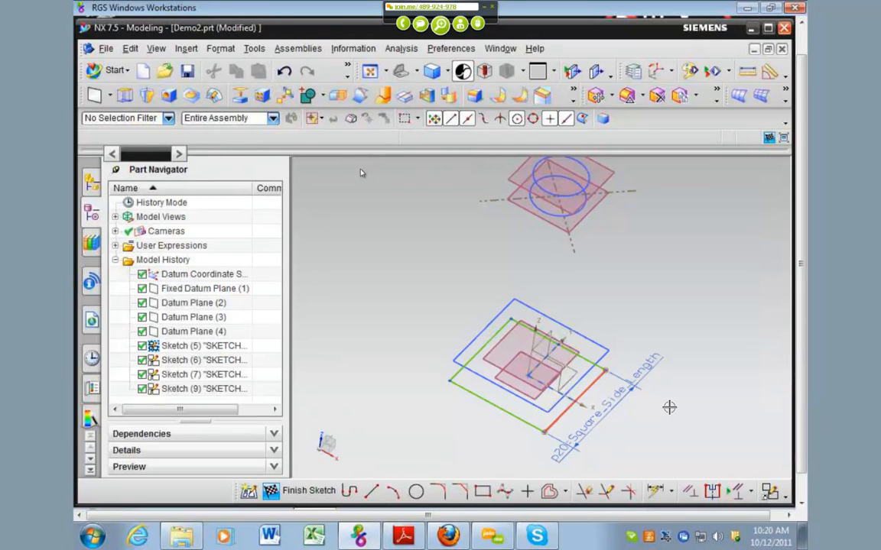
click(309, 490)
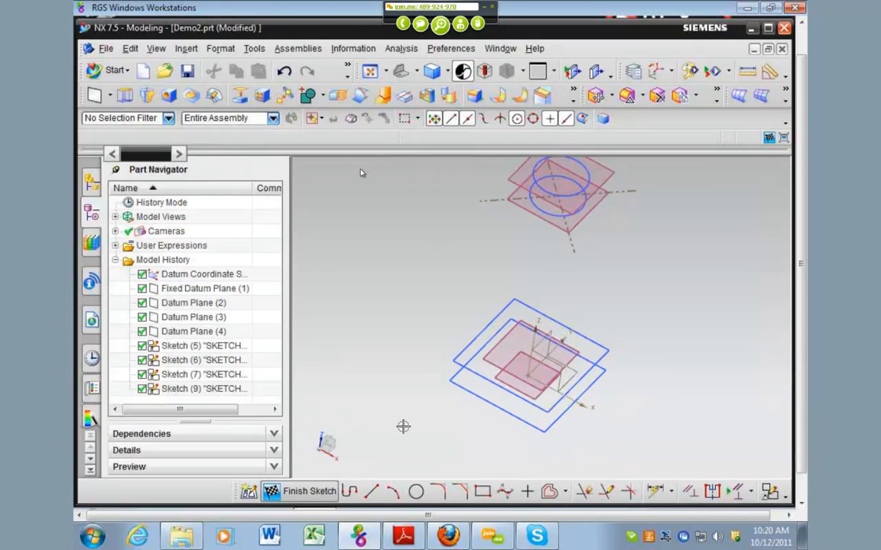
double_click(535, 309)
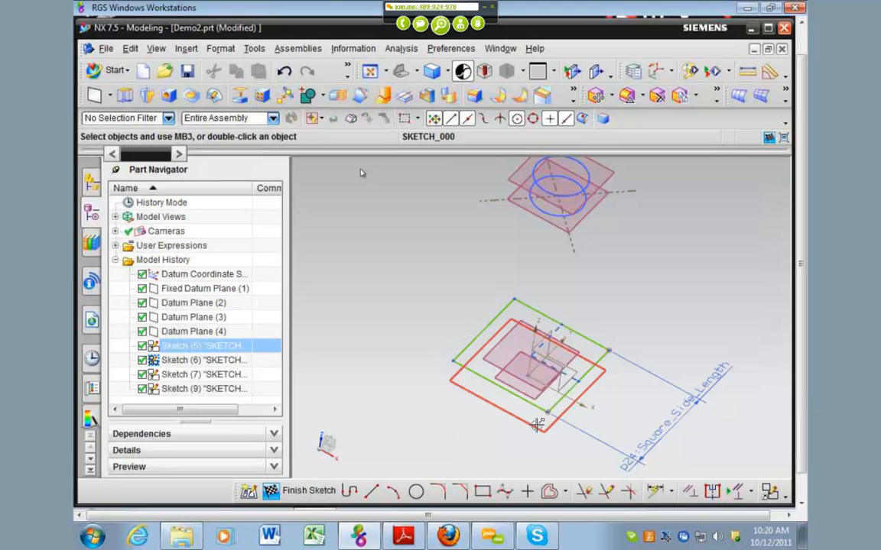
click(301, 490)
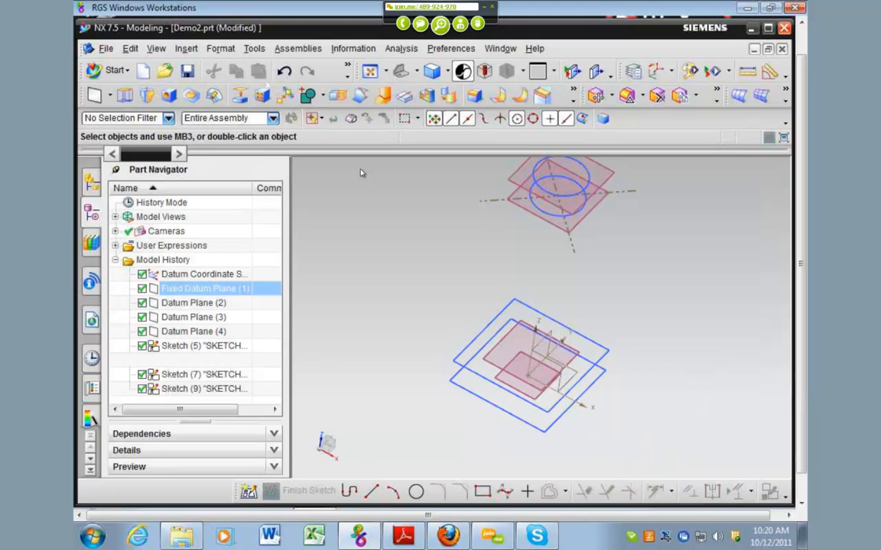
- Open the part's named expressions and set Square_Side_Length to 75 mm
key(alt+t)
key(Return)
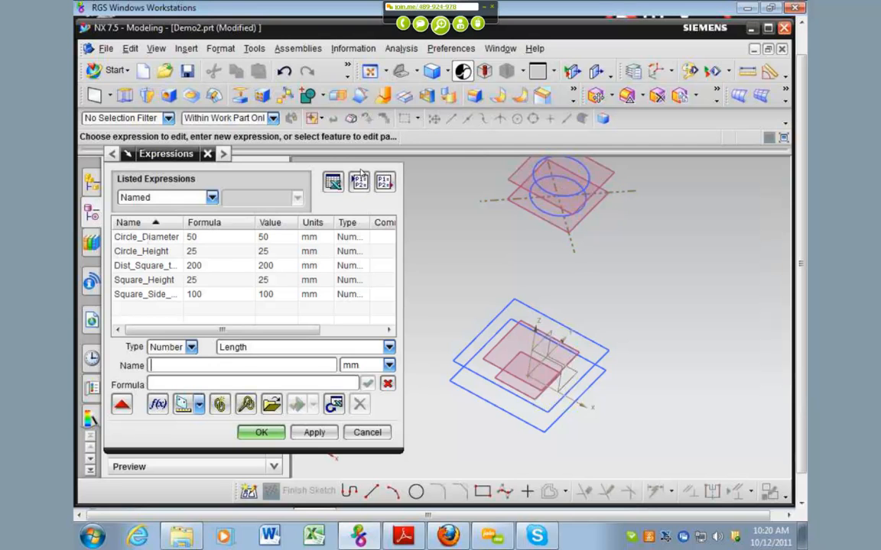
mouse_move(549, 226)
middle_down()
mouse_move(551, 204)
mouse_move(558, 255)
mouse_move(546, 200)
middle_up()
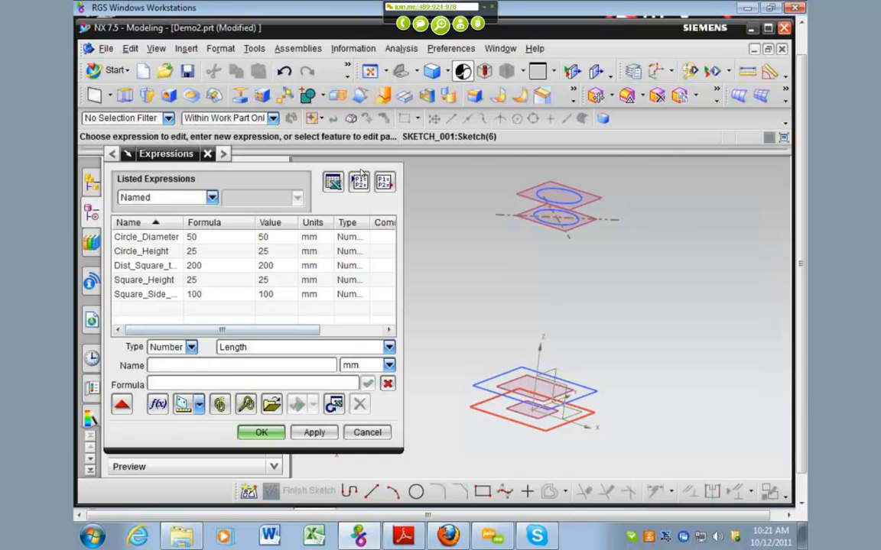
click(145, 295)
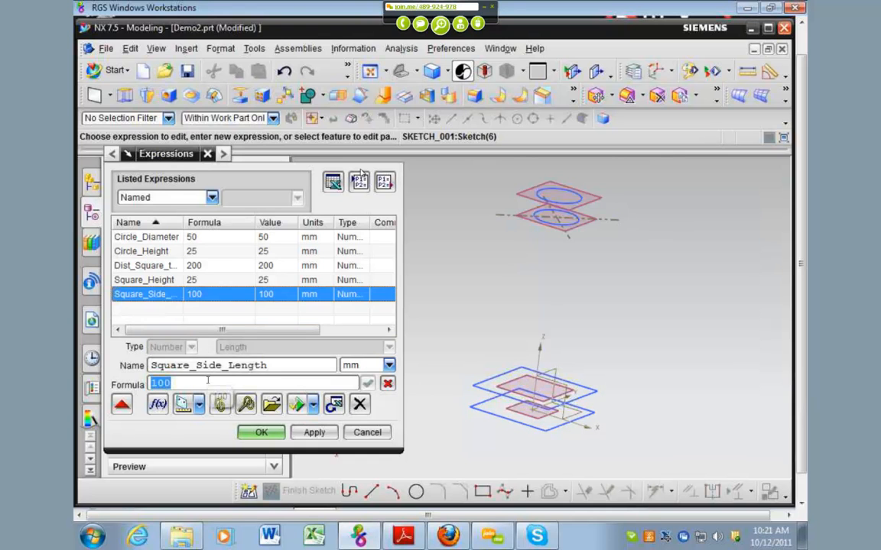
text(75)
key(Return)
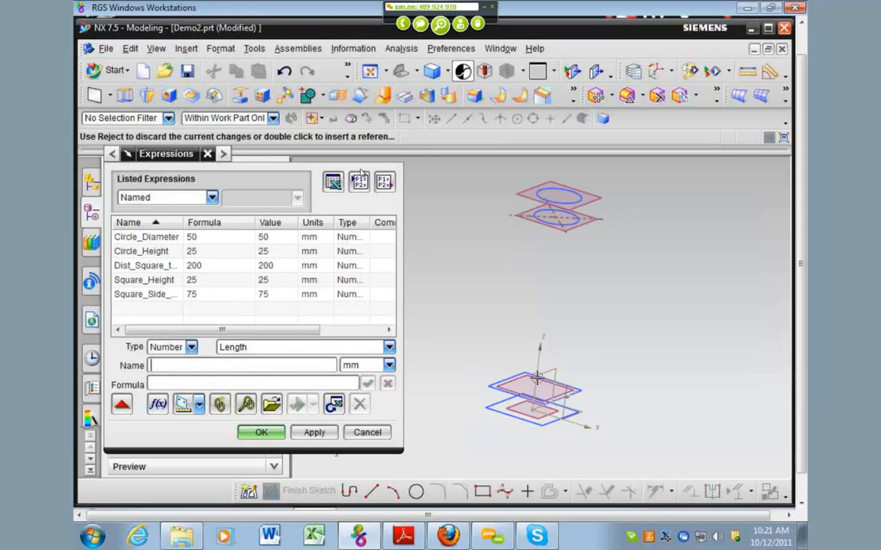
- Set the Square_Height expression to 50 mm and close the expressions
key(Up)
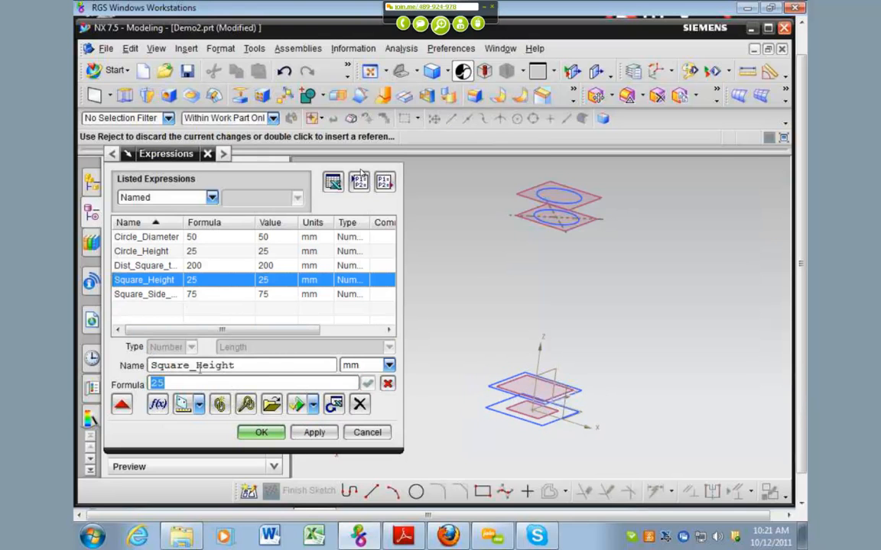
text(50)
key(Return)
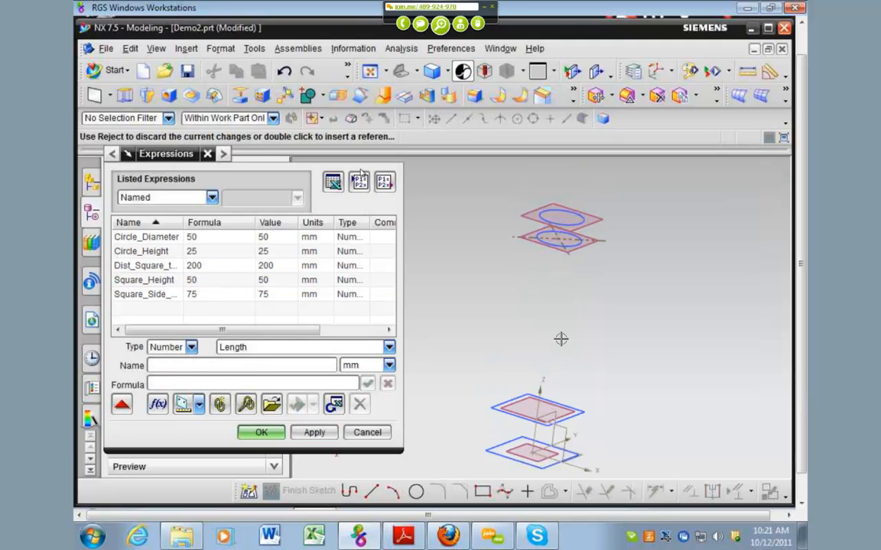
key(Down)
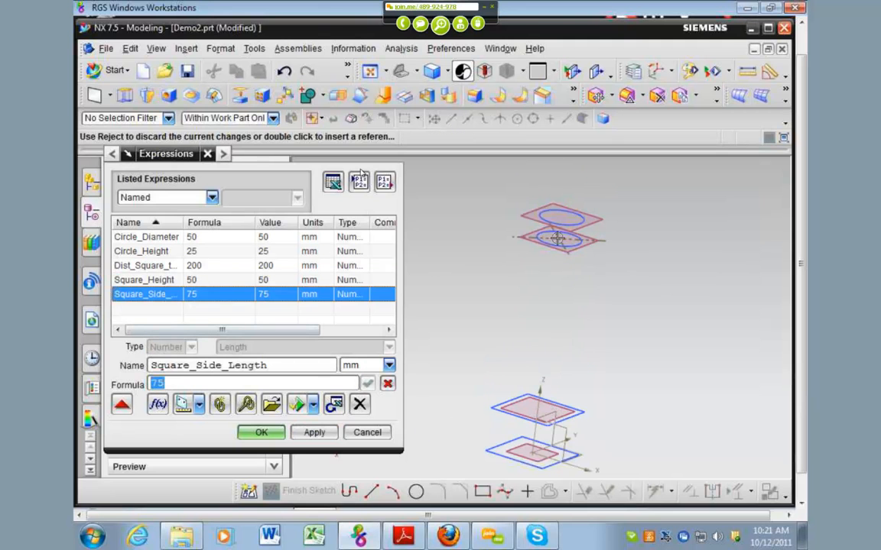
click(367, 433)
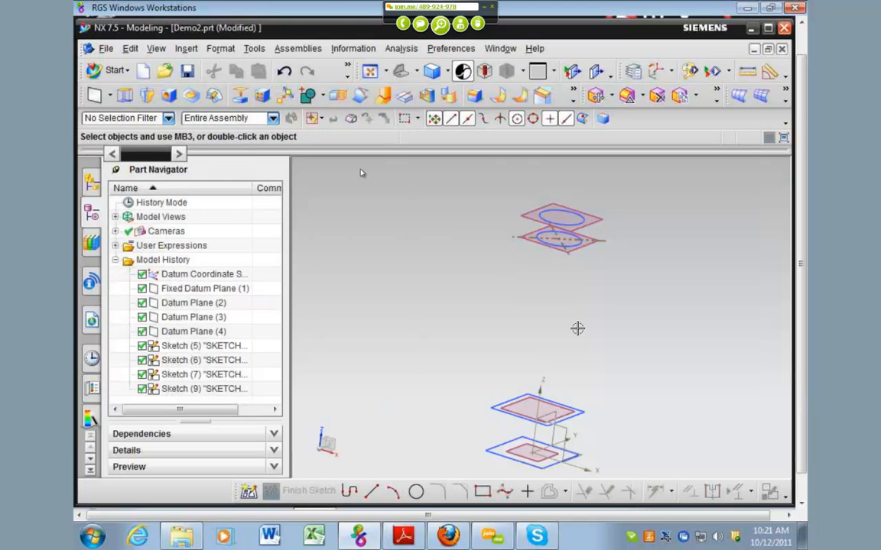
- Open the lower circle sketch for editing and inspect its Circle_Diameter/2 radius dimension and diagonal reference lines
middle_drag(567, 304, 552, 289)
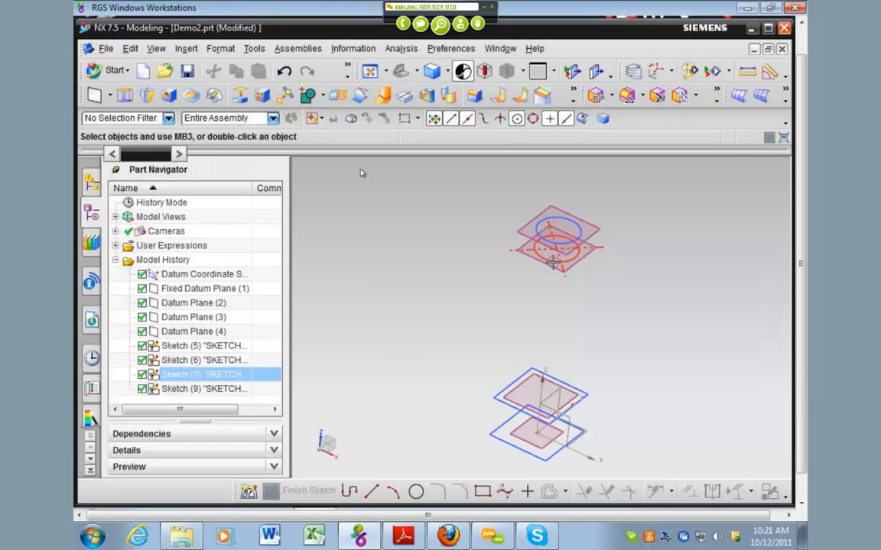
double_click(554, 262)
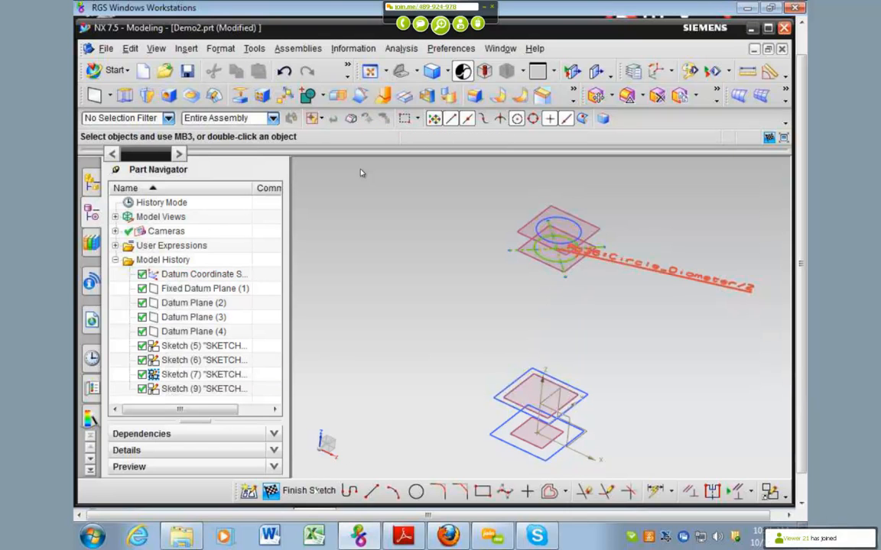
click(304, 490)
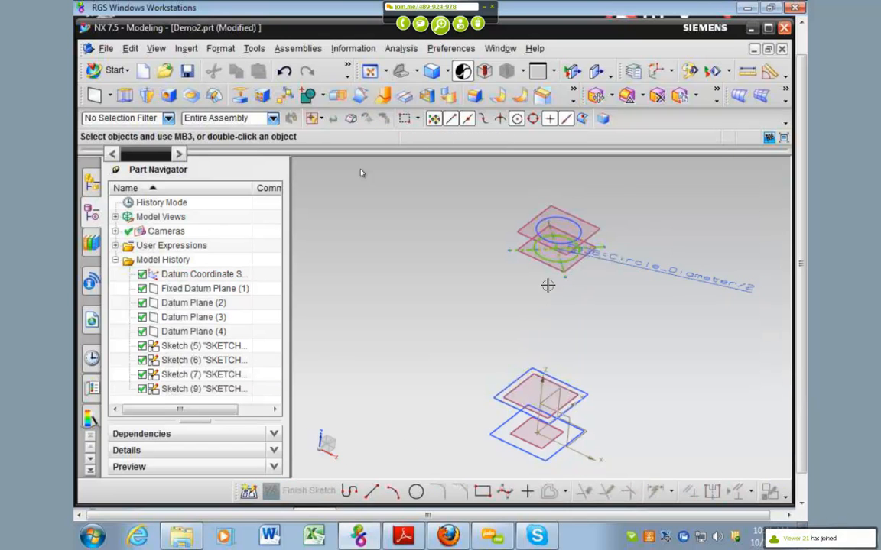
double_click(577, 259)
scroll(564, 268, up, 3)
middle_drag(507, 300, 513, 302)
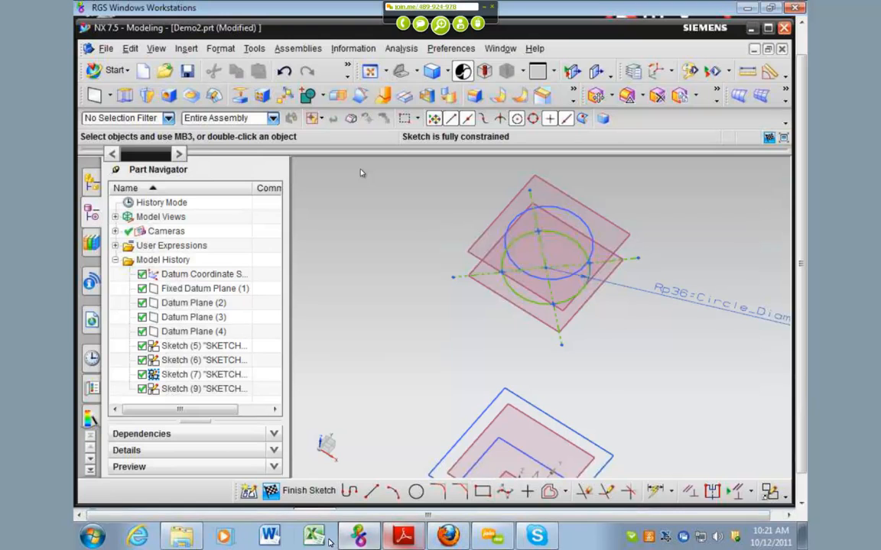
- Compare the duct picture in the Adobe Reader PDF with the circle sketch in NX, examining how its diagonal reference lines meet the square's corners
click(402, 536)
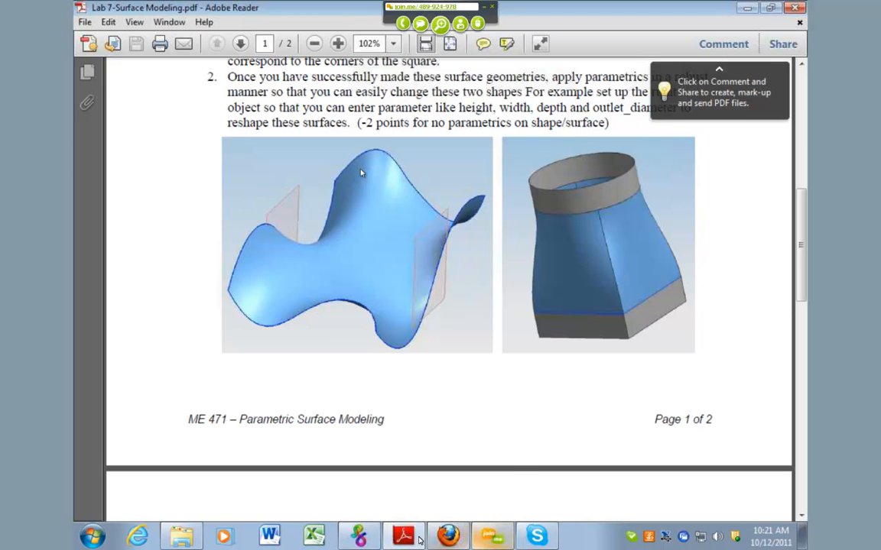
click(373, 539)
mouse_move(560, 344)
middle_down()
mouse_move(538, 263)
mouse_move(536, 282)
mouse_move(479, 194)
middle_up()
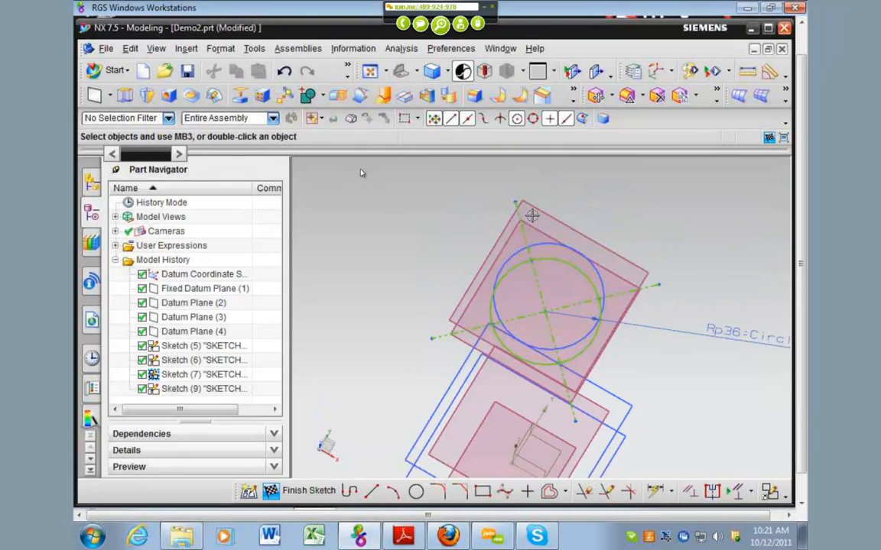
mouse_move(433, 393)
middle_down()
mouse_move(397, 400)
mouse_move(348, 368)
middle_up()
key(F8)
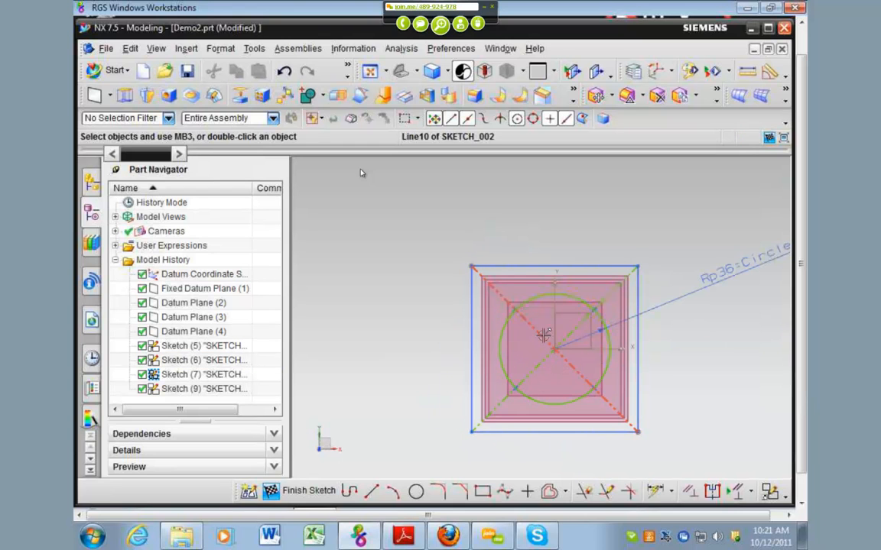
middle_drag(651, 344, 601, 312)
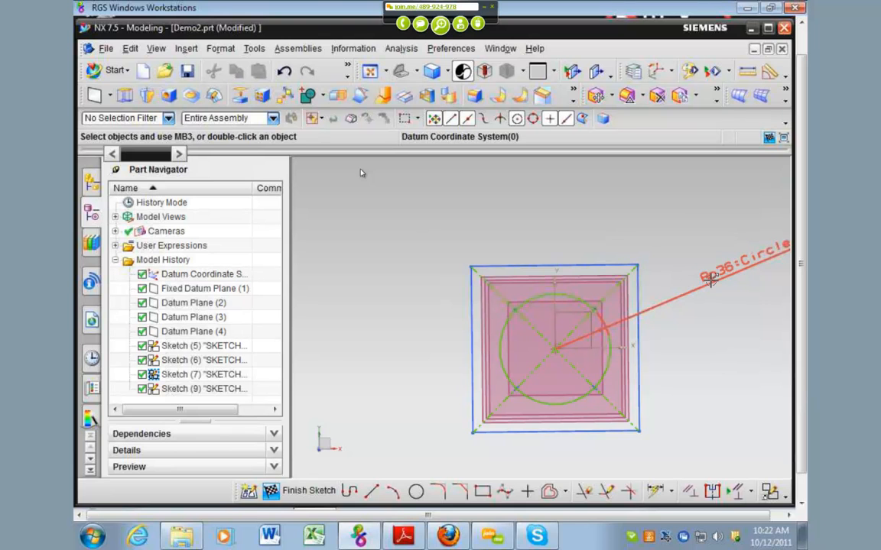
scroll(733, 297, down, 2)
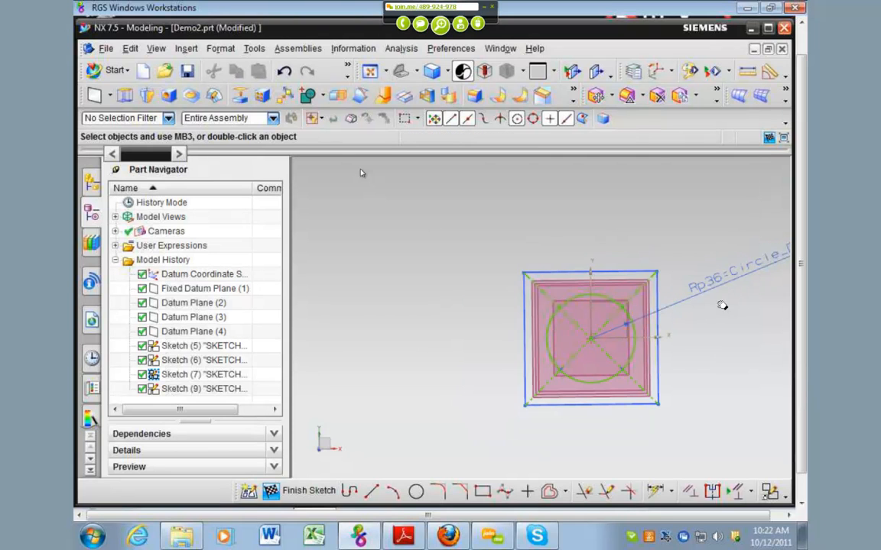
middle_drag(483, 454, 583, 239)
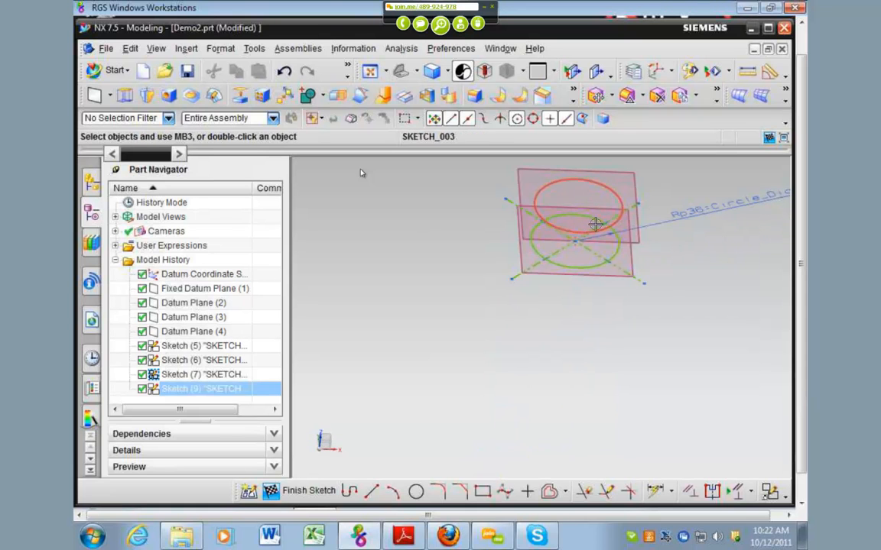
scroll(590, 336, down, 2)
shift+middle_drag(594, 358, 543, 316)
scroll(543, 336, down, 1)
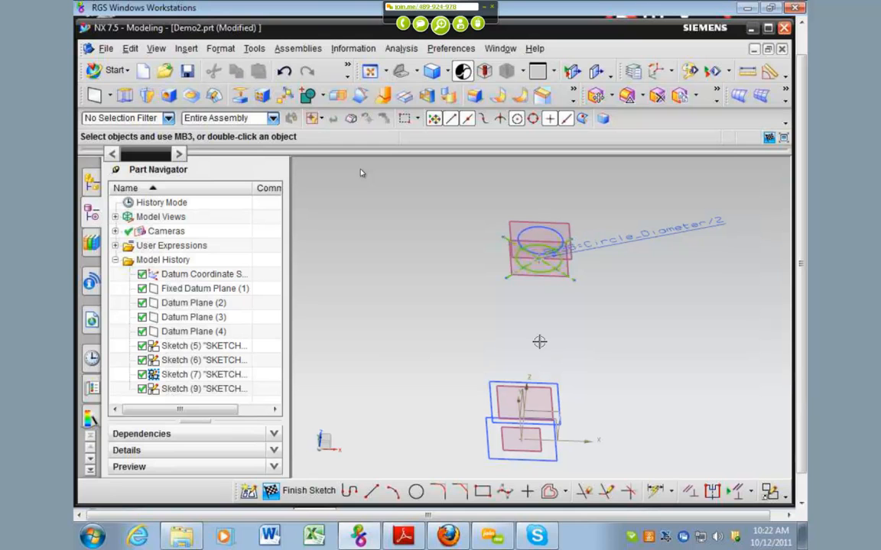
- Finish the circle sketch and create a Through Curves surface between the front edges of the lower and upper squares
mouse_move(461, 368)
middle_down()
mouse_move(564, 439)
mouse_move(509, 450)
middle_up()
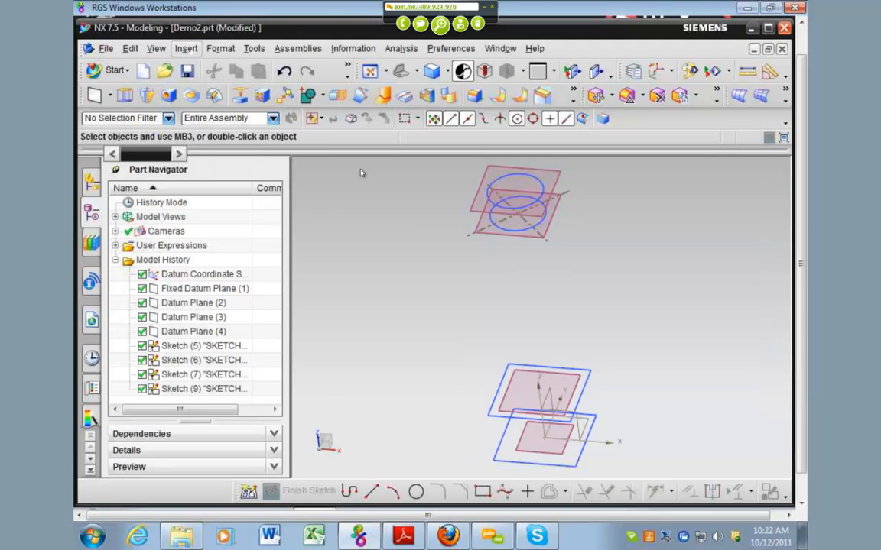
click(186, 48)
mouse_move(297, 331)
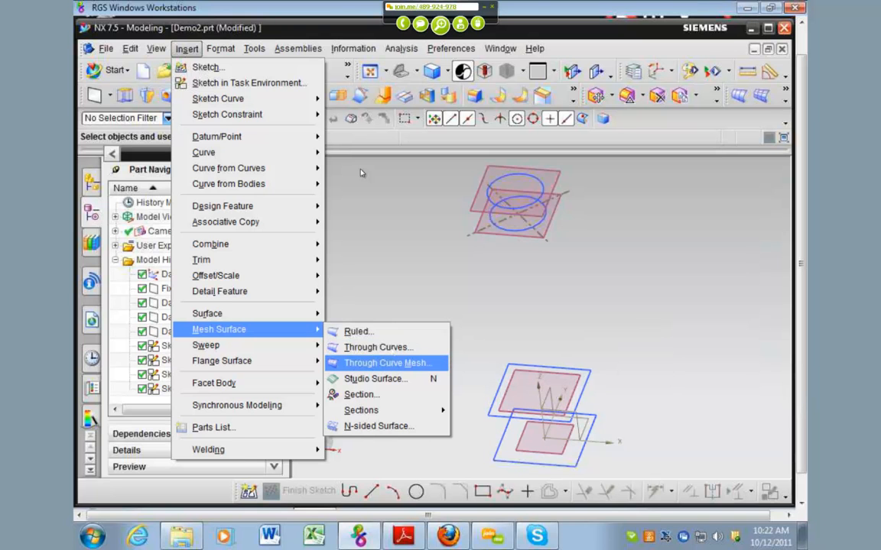
click(391, 347)
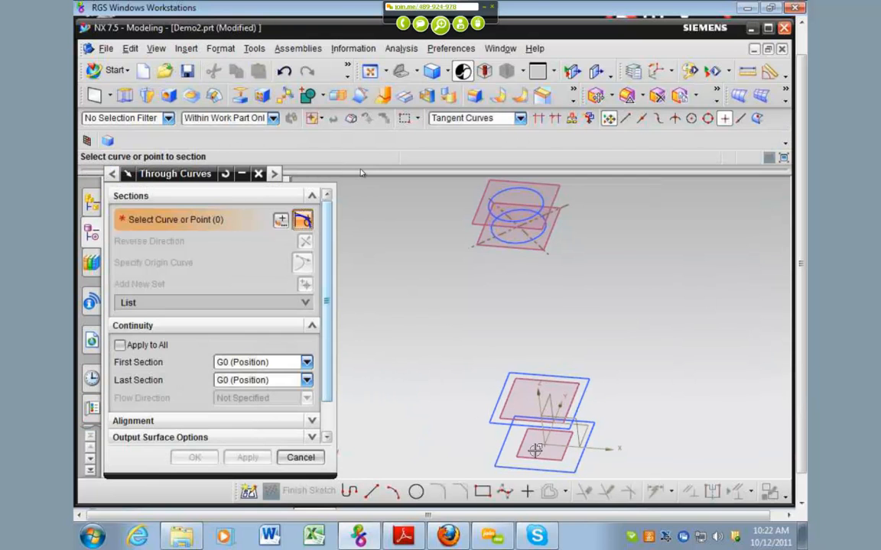
scroll(535, 450, up, 2)
shift+middle_drag(538, 450, 522, 367)
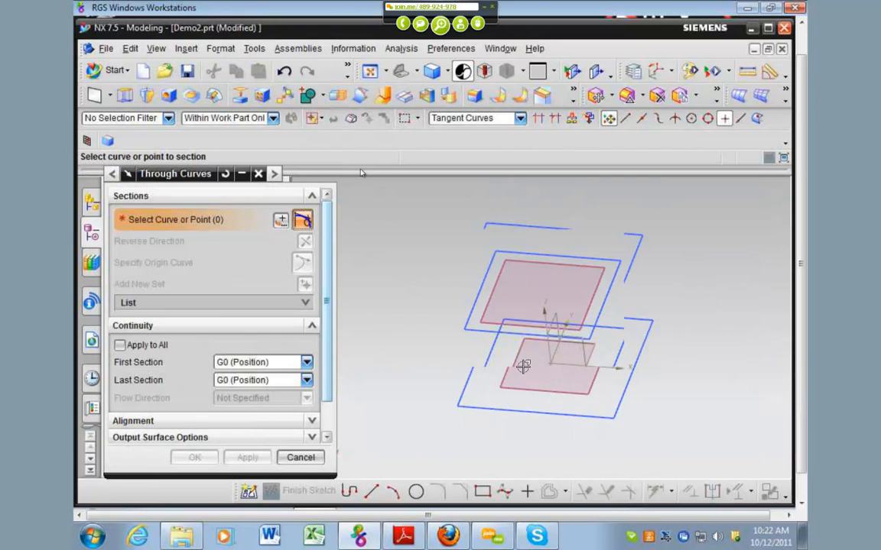
click(494, 410)
middle_click(500, 364)
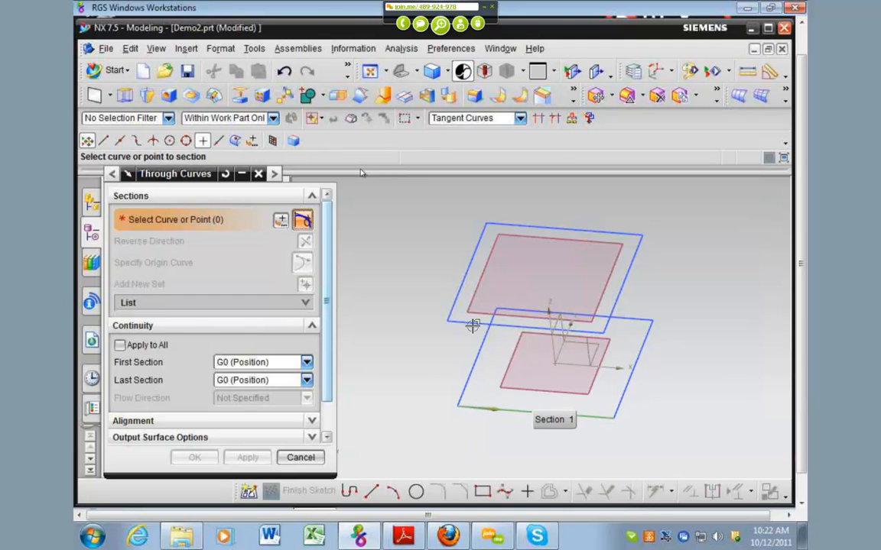
click(471, 324)
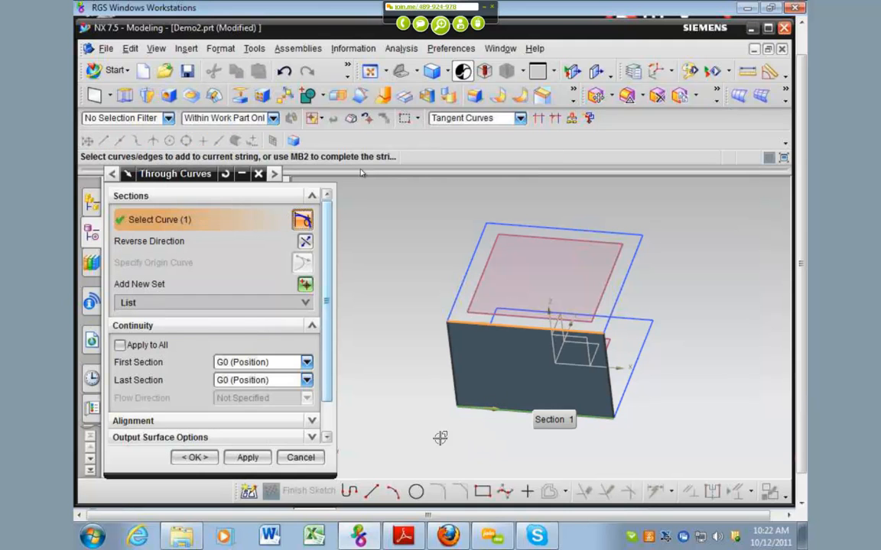
click(246, 457)
middle_drag(684, 424, 545, 382)
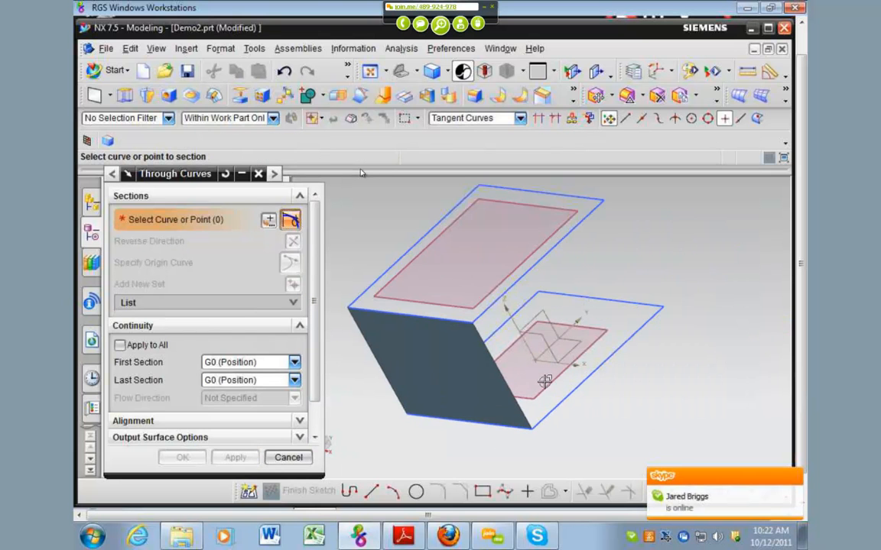
click(553, 406)
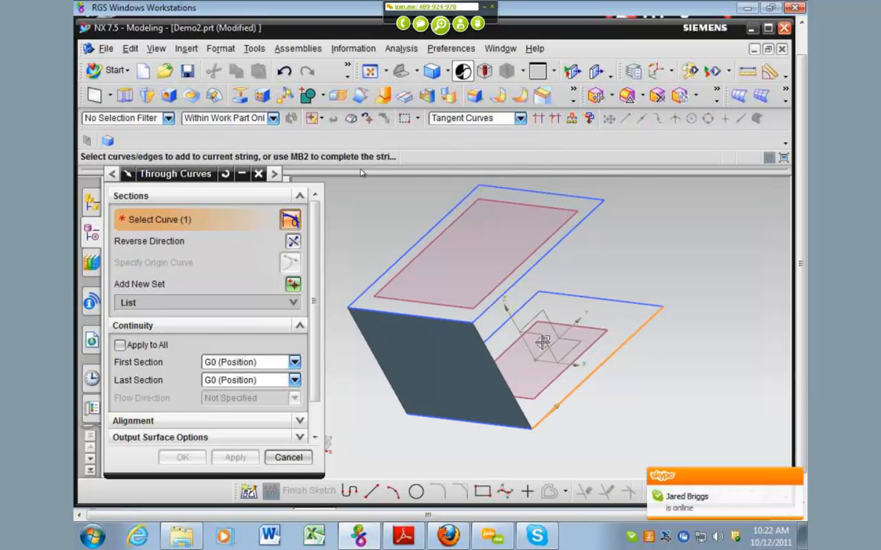
middle_click(512, 299)
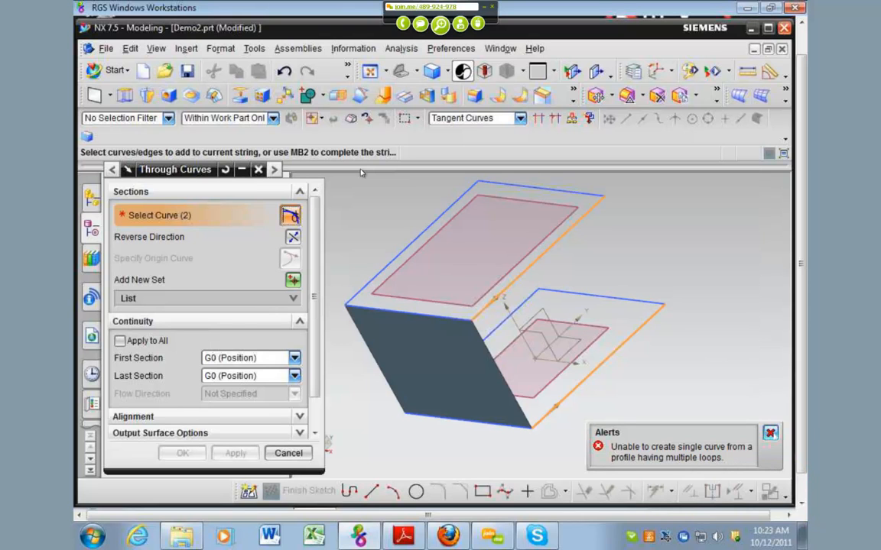
click(769, 432)
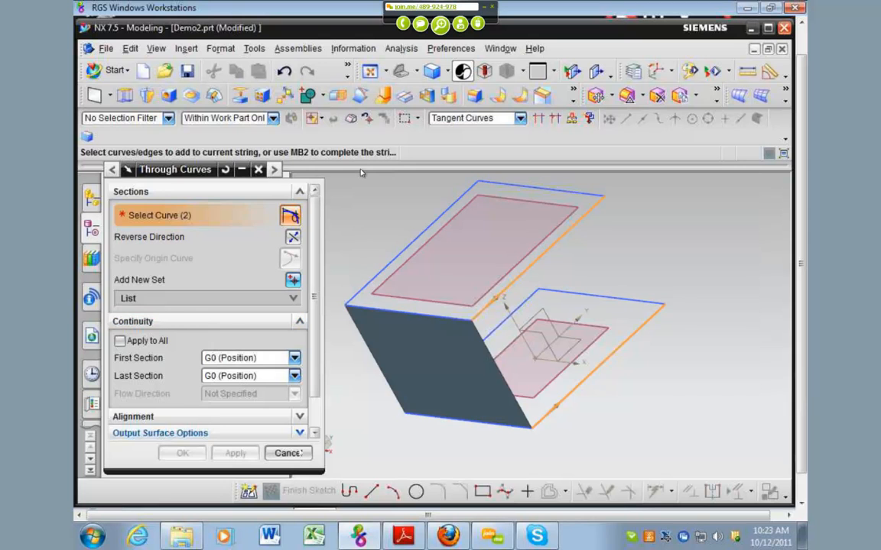
click(288, 452)
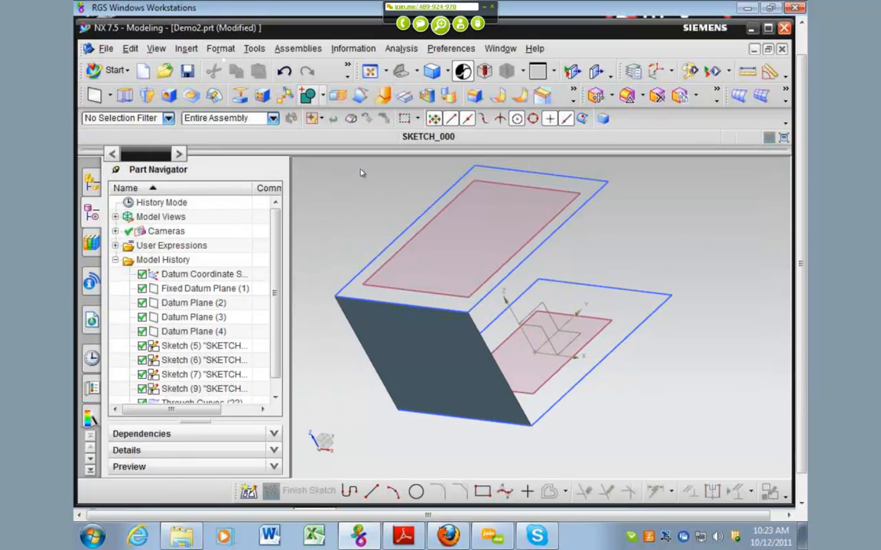
- Create a Through Curves surface on the adjoining +X side, using the lower and upper square edges as separate sections
click(177, 51)
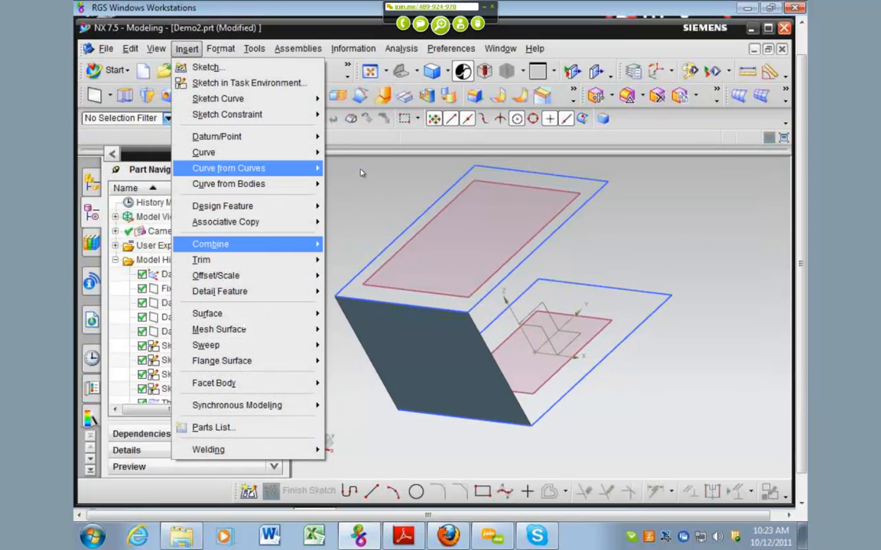
mouse_move(243, 331)
click(371, 347)
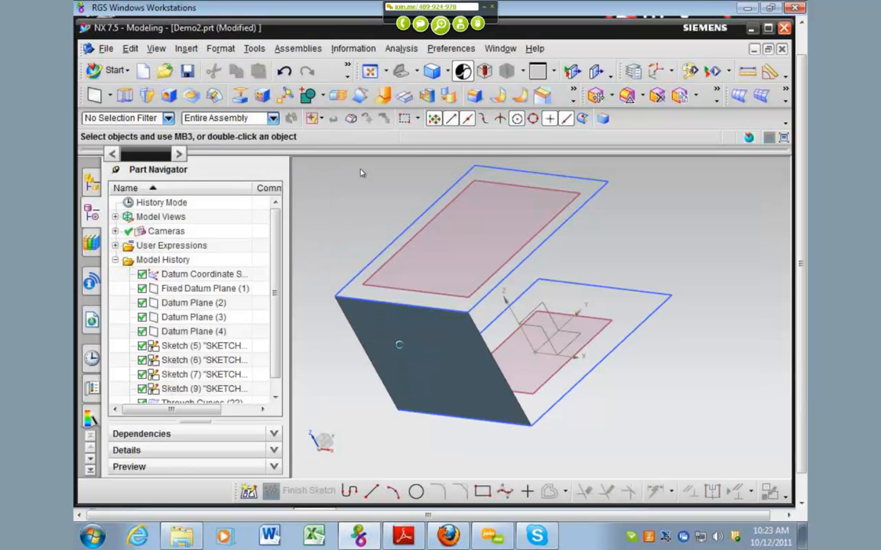
click(505, 296)
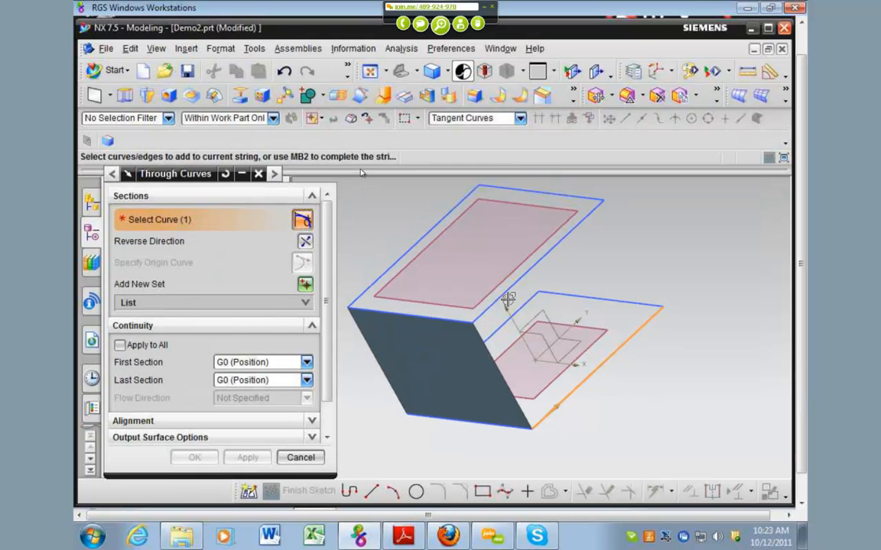
middle_click(506, 296)
click(562, 400)
click(248, 457)
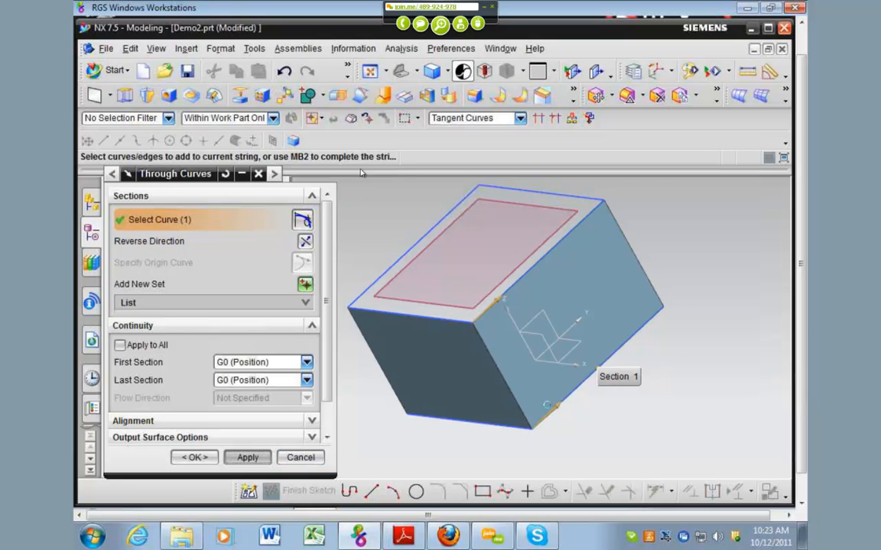
- Expand the list of sections in the Through Curves settings
middle_drag(710, 358, 564, 418)
middle_drag(479, 399, 626, 389)
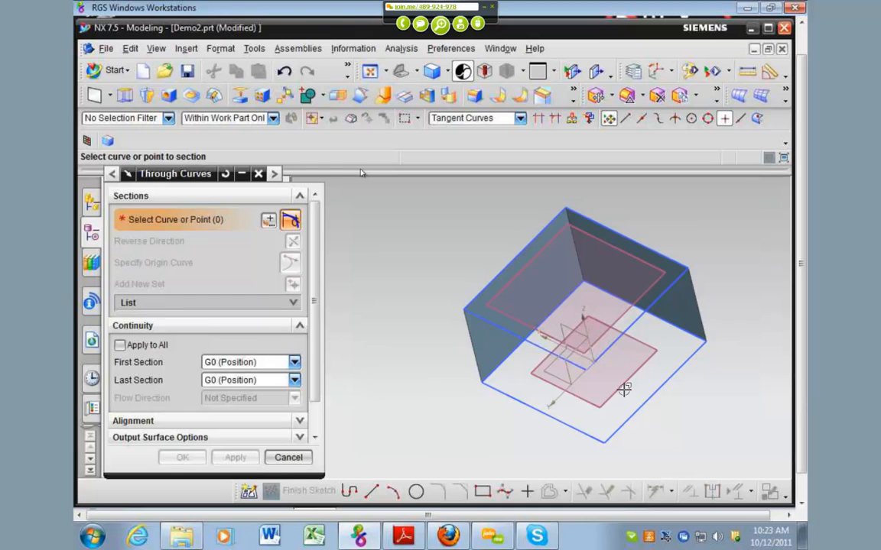
click(285, 309)
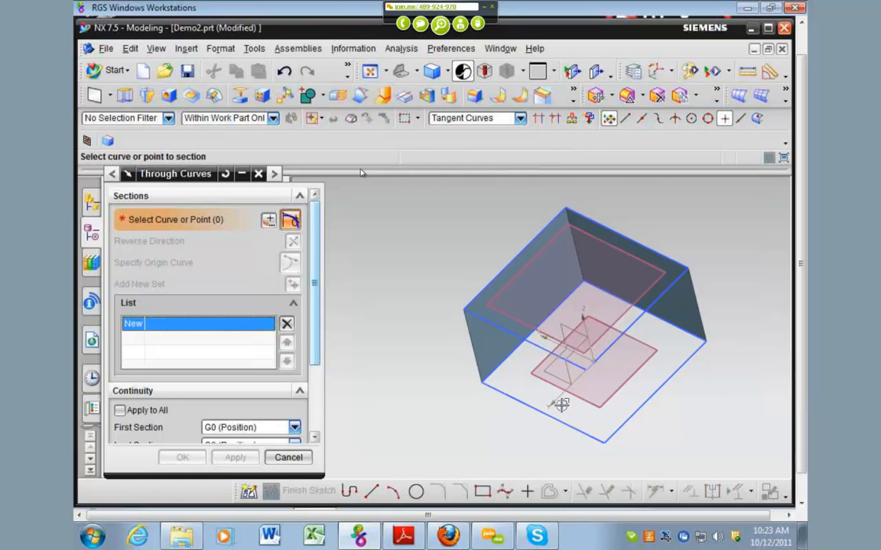
click(504, 395)
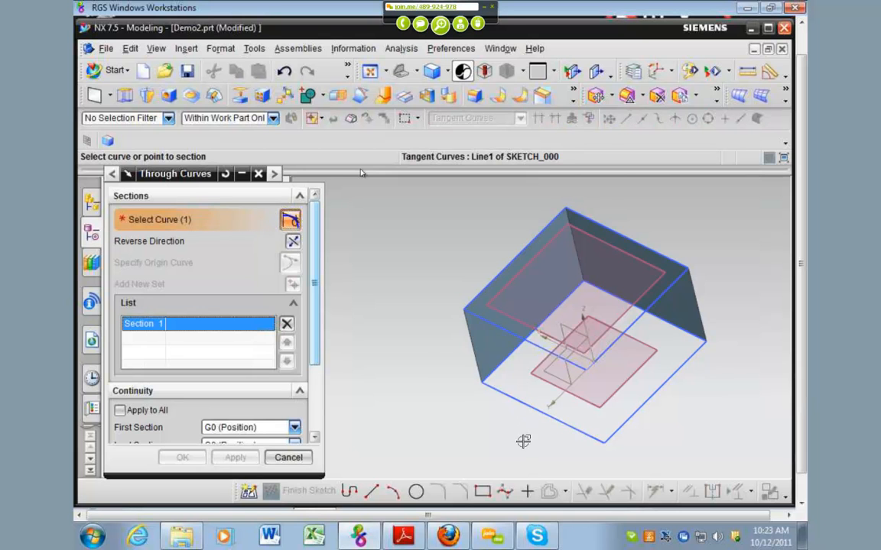
scroll(507, 399, up, 5)
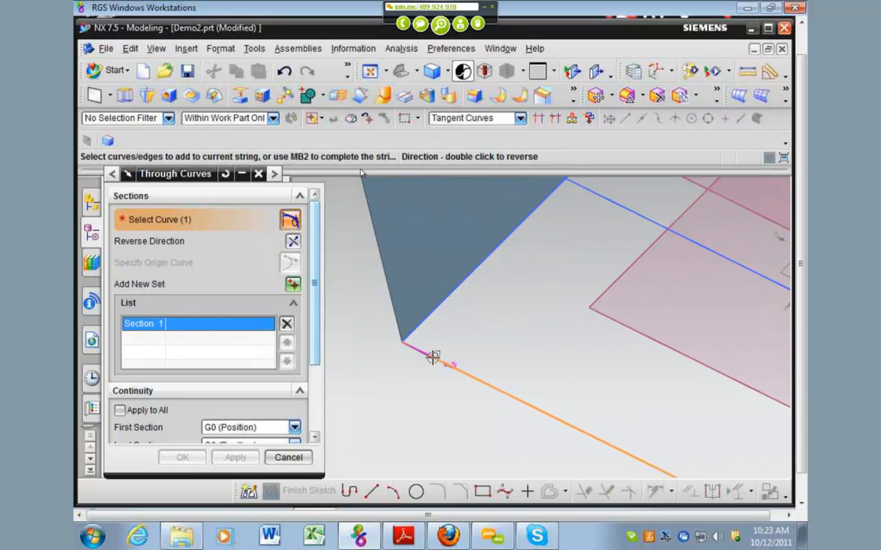
scroll(504, 397, down, 5)
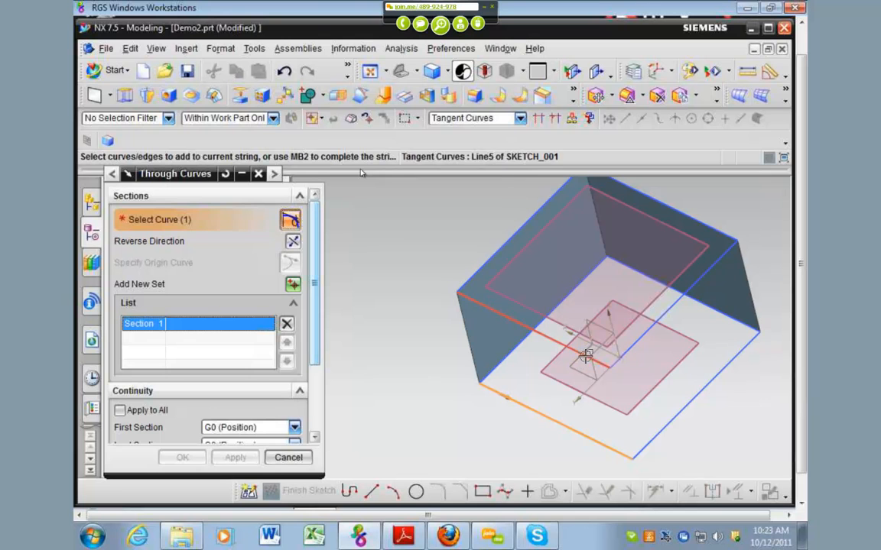
click(585, 356)
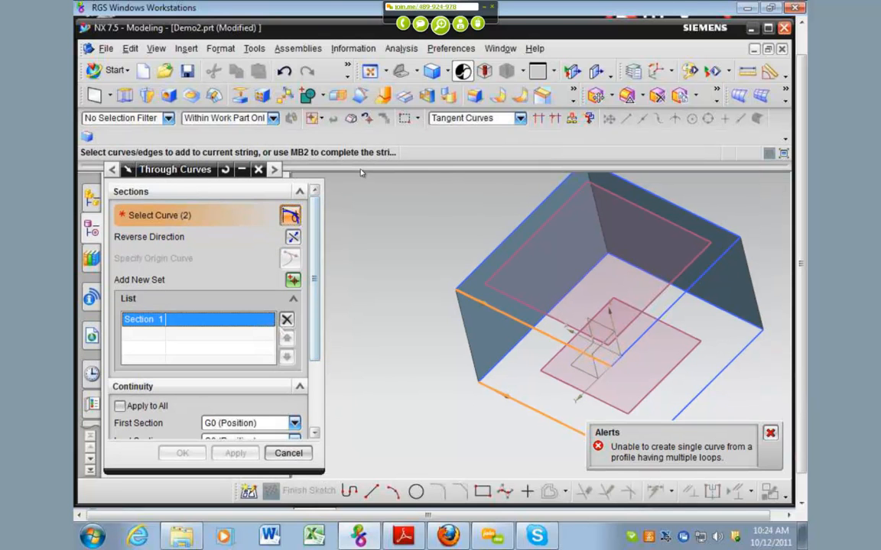
click(287, 319)
- Create the rear side's Through Curves surface from the lower and upper square edges, reversing the upper section's direction
click(503, 393)
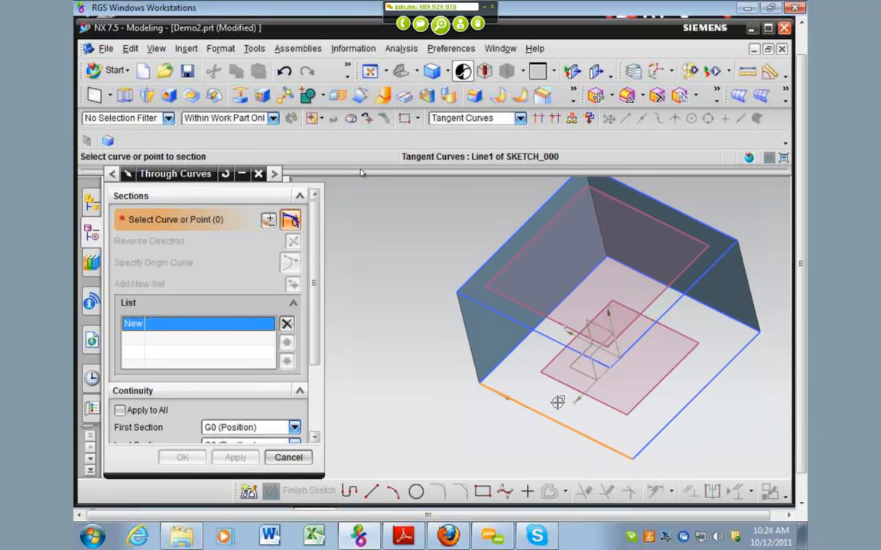
middle_click(541, 379)
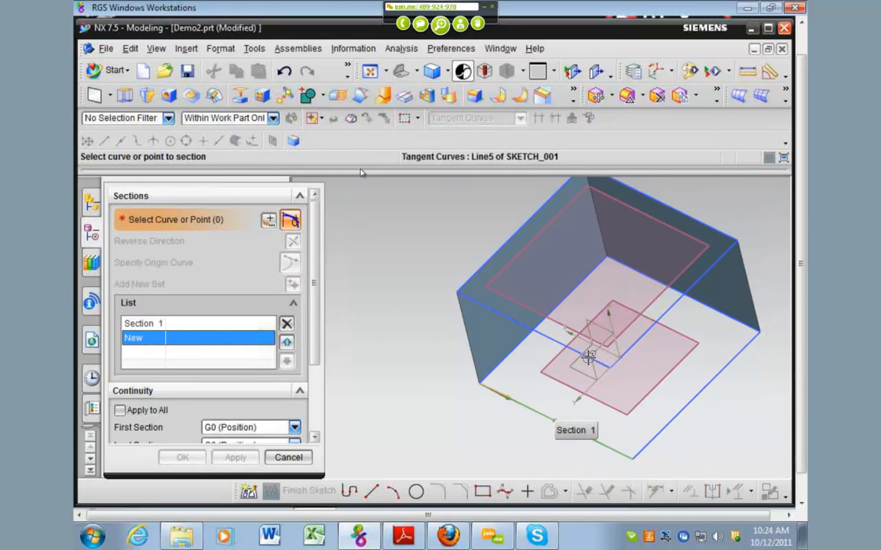
click(585, 357)
scroll(585, 365, up, 2)
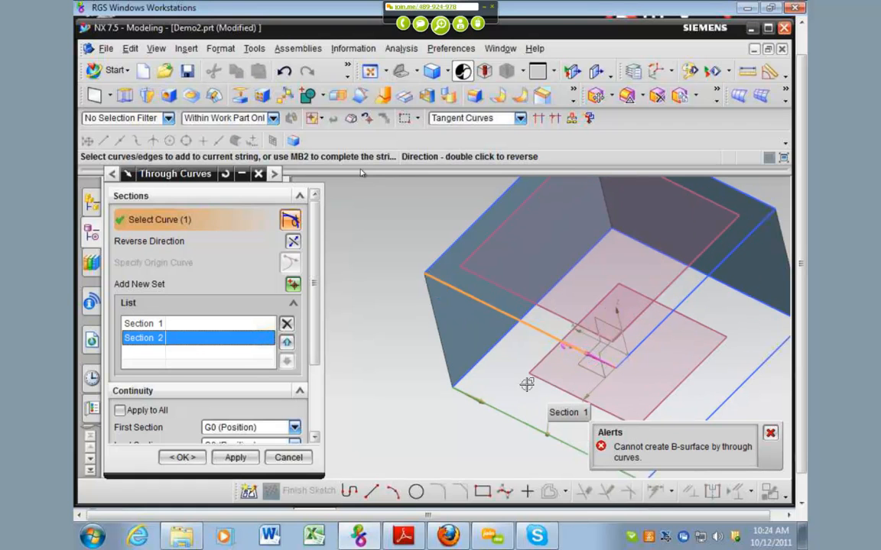
double_click(589, 351)
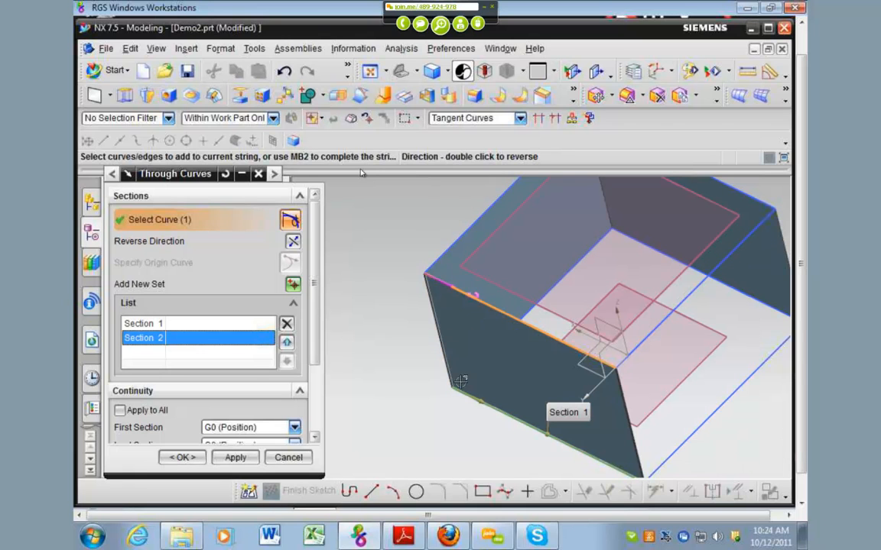
scroll(522, 357, down, 3)
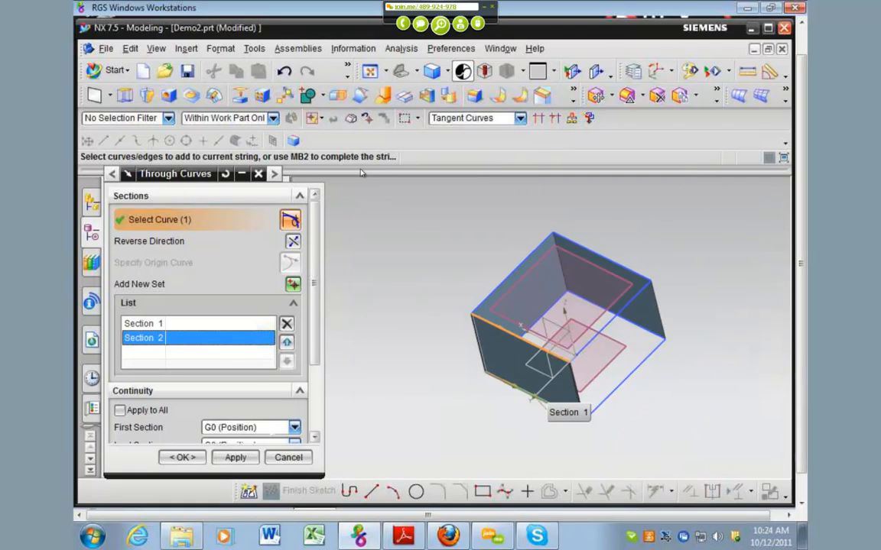
click(238, 458)
- Try a Through Curves surface across the open fourth side, adding the upper circle as a third section
click(601, 402)
middle_click(615, 359)
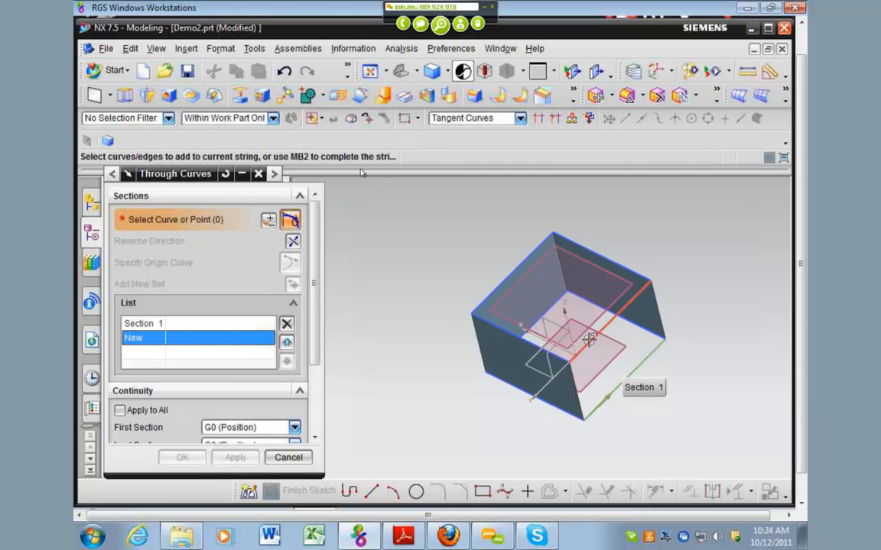
click(590, 340)
middle_click(569, 424)
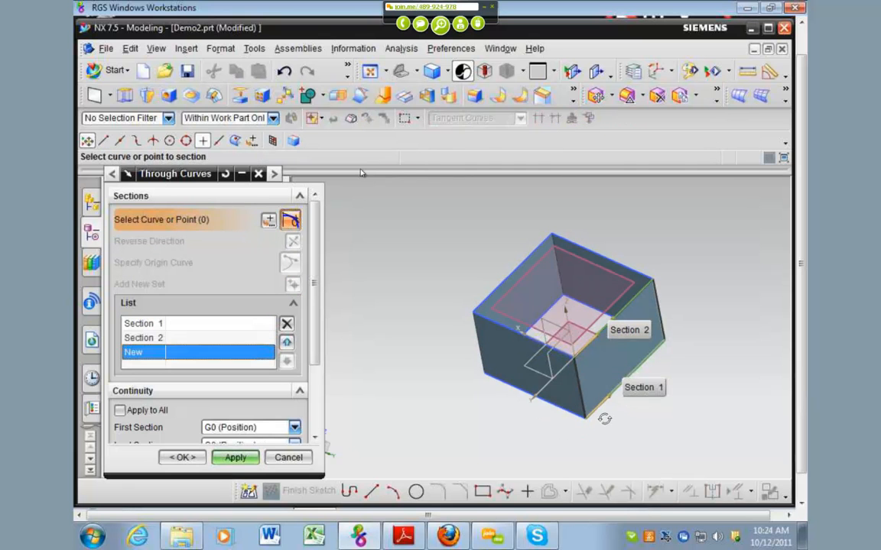
middle_drag(605, 416, 581, 364)
scroll(579, 360, down, 3)
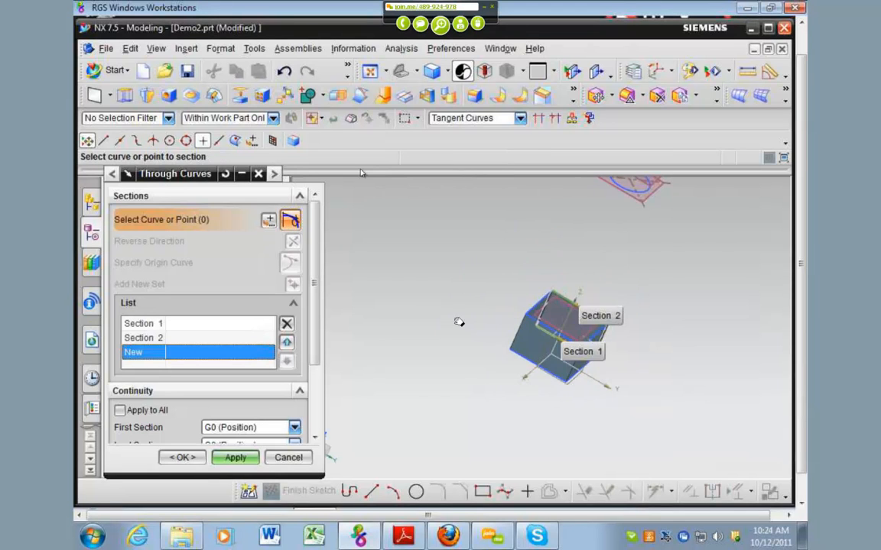
shift+middle_drag(459, 322, 437, 391)
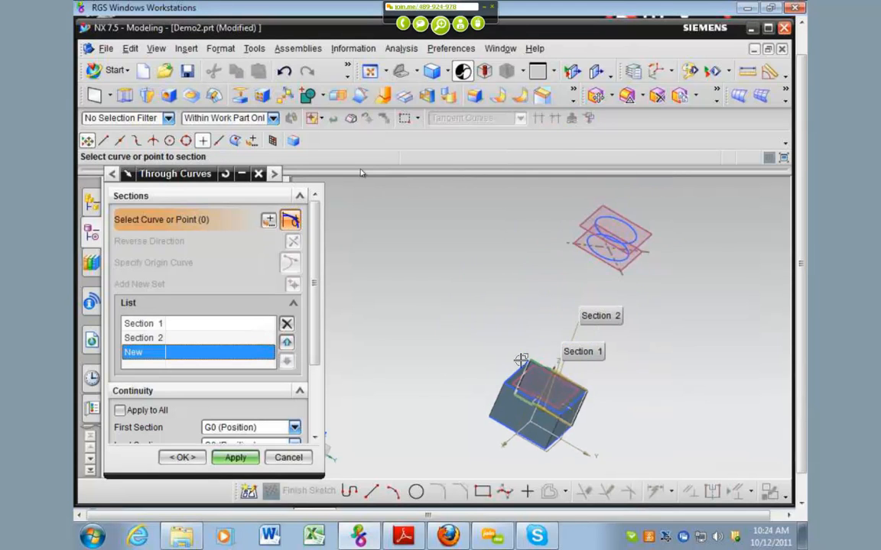
scroll(604, 235, up, 2)
click(595, 230)
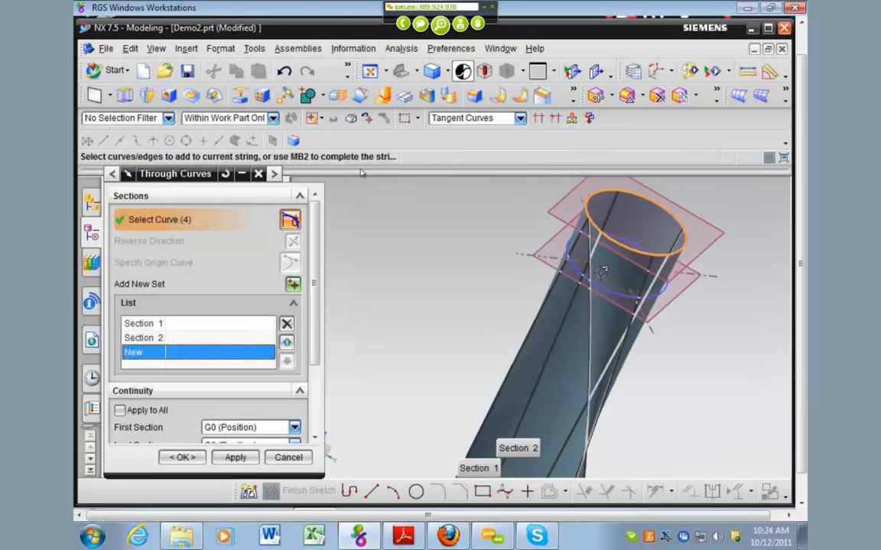
scroll(624, 303, down, 3)
scroll(617, 314, up, 1)
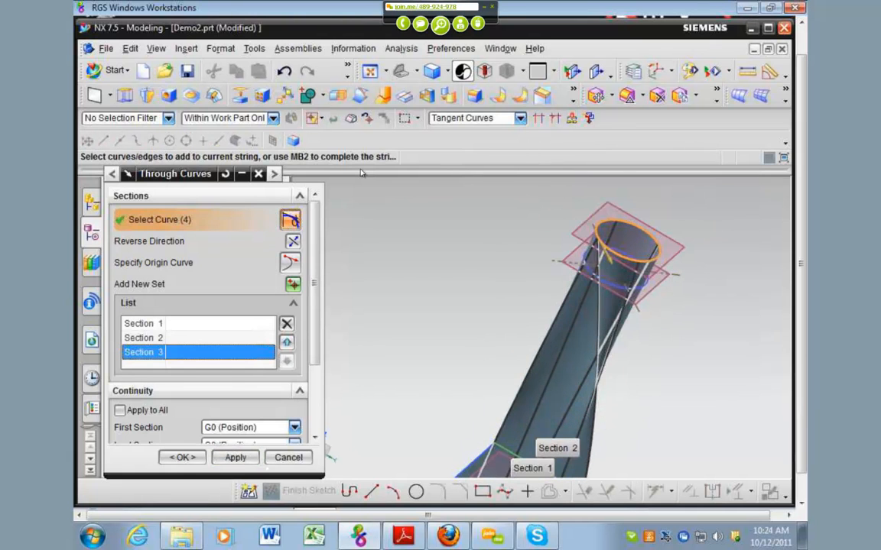
click(285, 457)
- Close the open fourth side of the square duct with a Through Curves surface, using its lower and upper square edges as separate sections
mouse_move(542, 401)
middle_down()
mouse_move(523, 396)
mouse_move(531, 405)
middle_up()
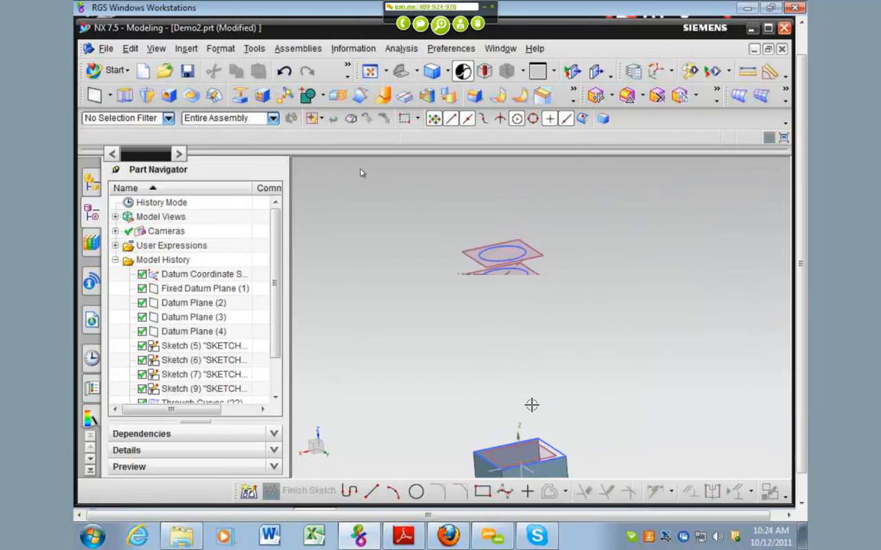
scroll(539, 378, down, 2)
mouse_move(584, 428)
middle_down()
mouse_move(527, 458)
mouse_move(557, 442)
middle_up()
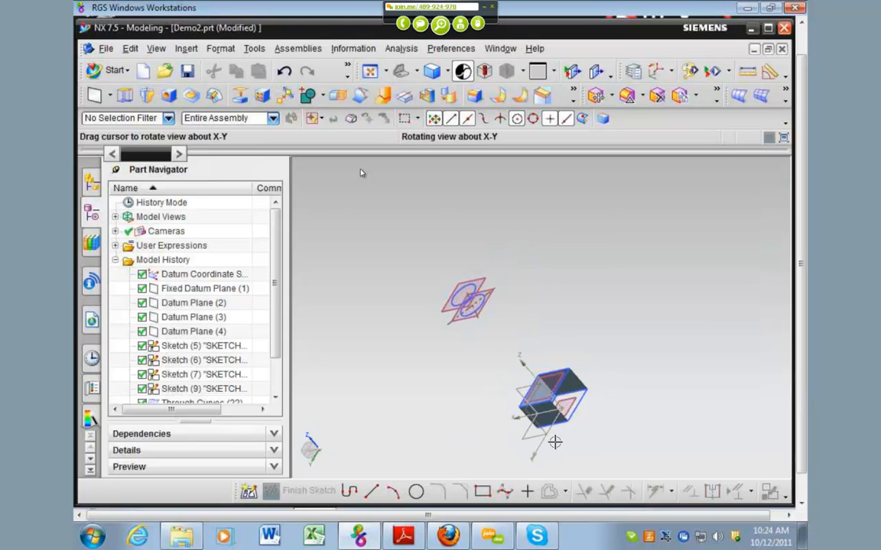
scroll(583, 388, up, 3)
click(585, 385)
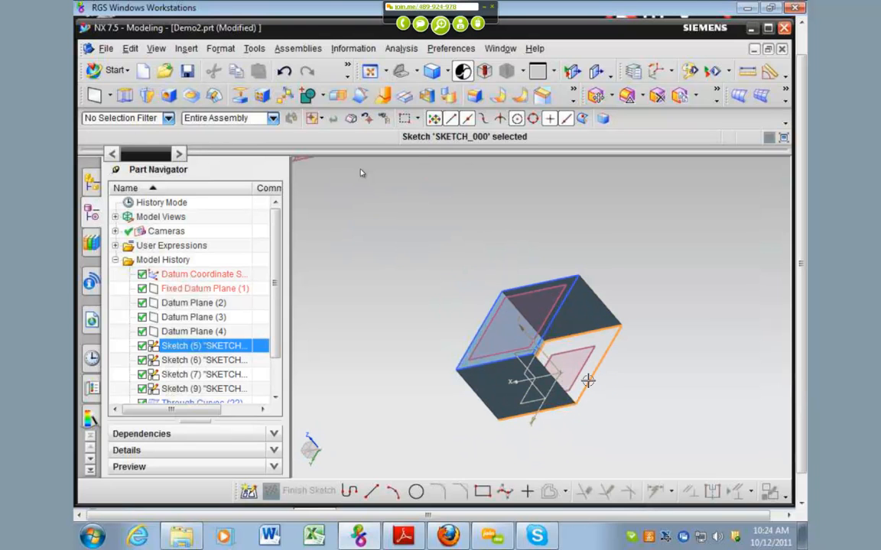
key(Escape)
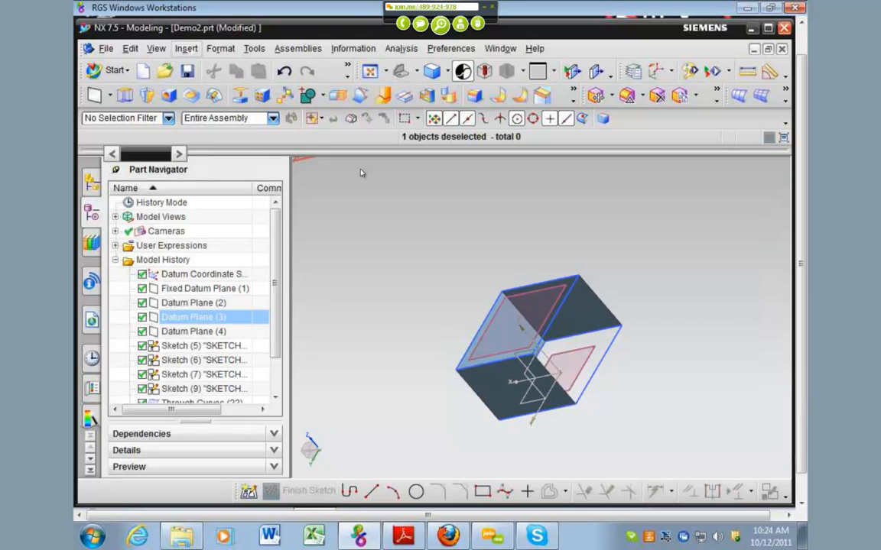
click(186, 48)
mouse_move(251, 330)
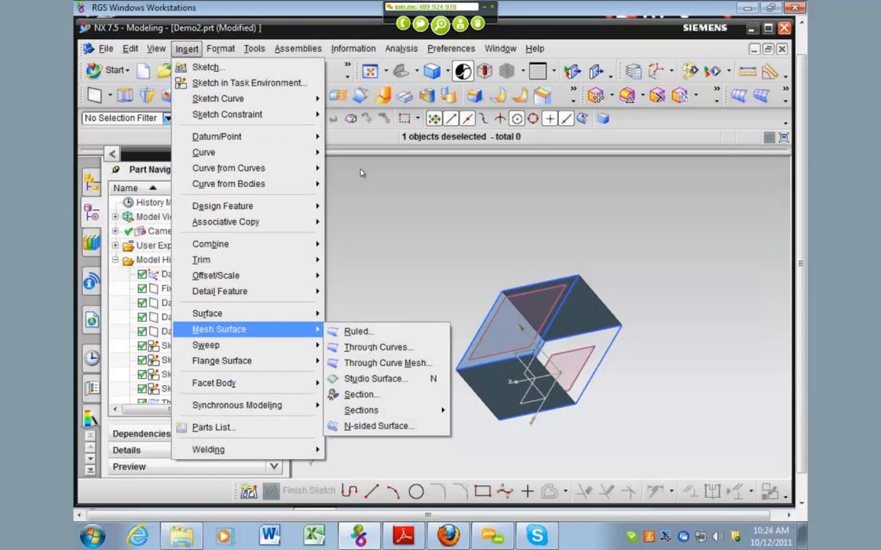
click(374, 346)
click(587, 390)
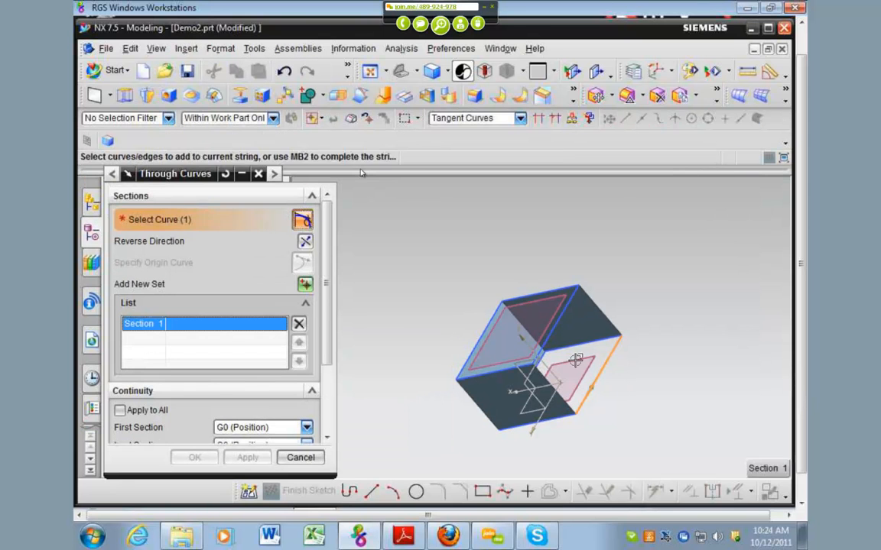
middle_click(590, 386)
click(546, 345)
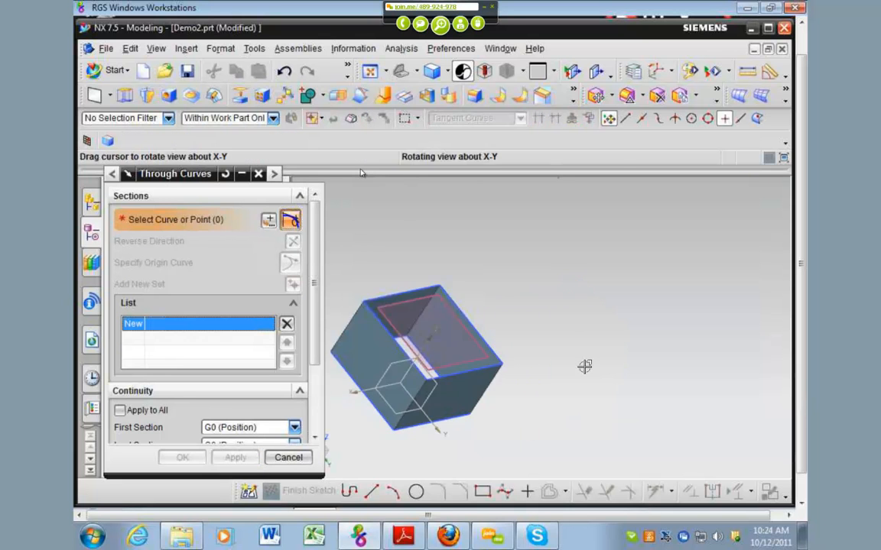
- Try a Through Curves feature between the complete upper and lower circles, using each full circle as its own section
scroll(502, 356, down, 4)
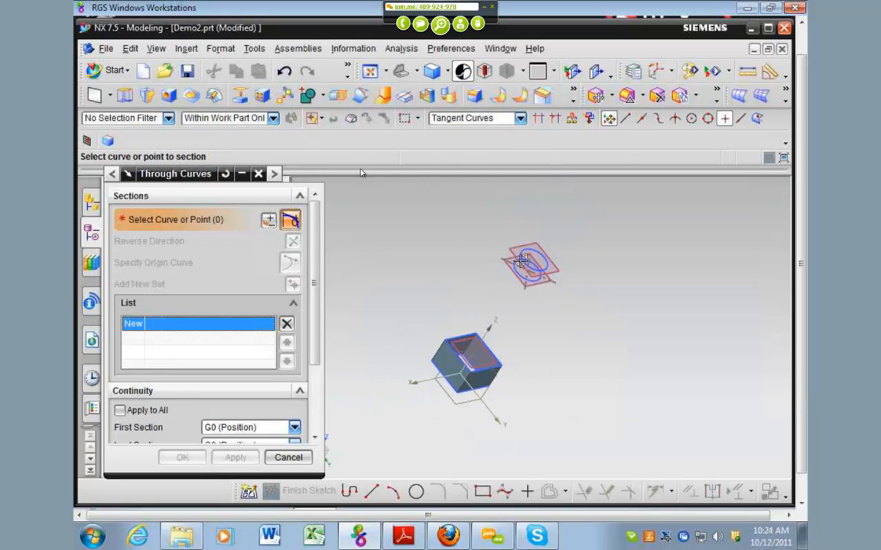
scroll(528, 262, up, 7)
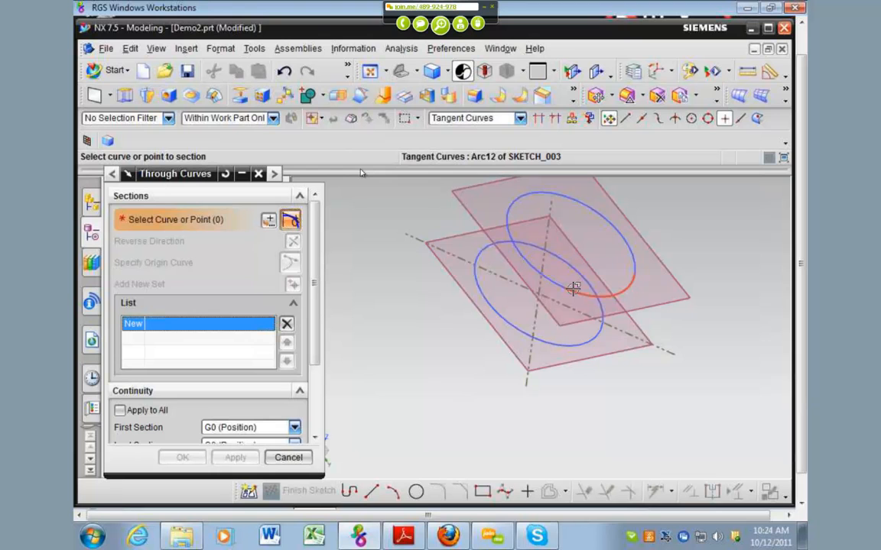
click(610, 300)
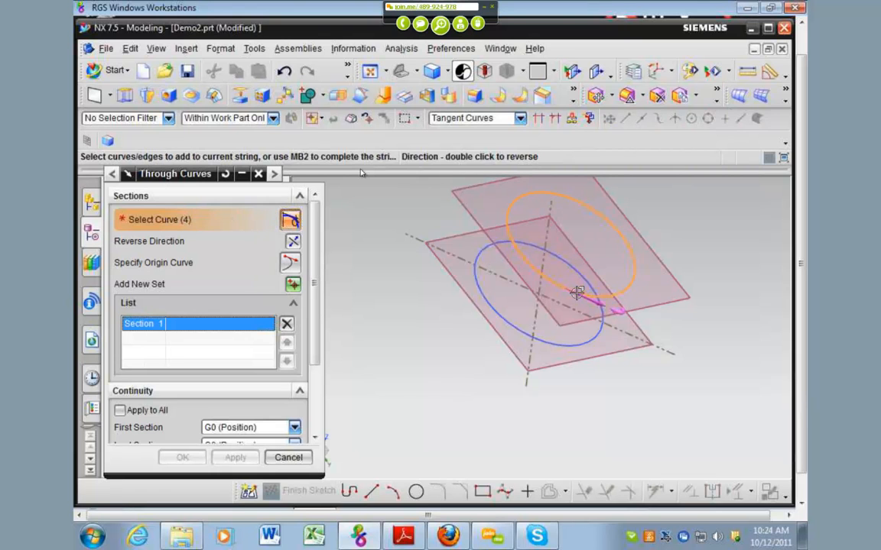
middle_click(547, 338)
click(576, 356)
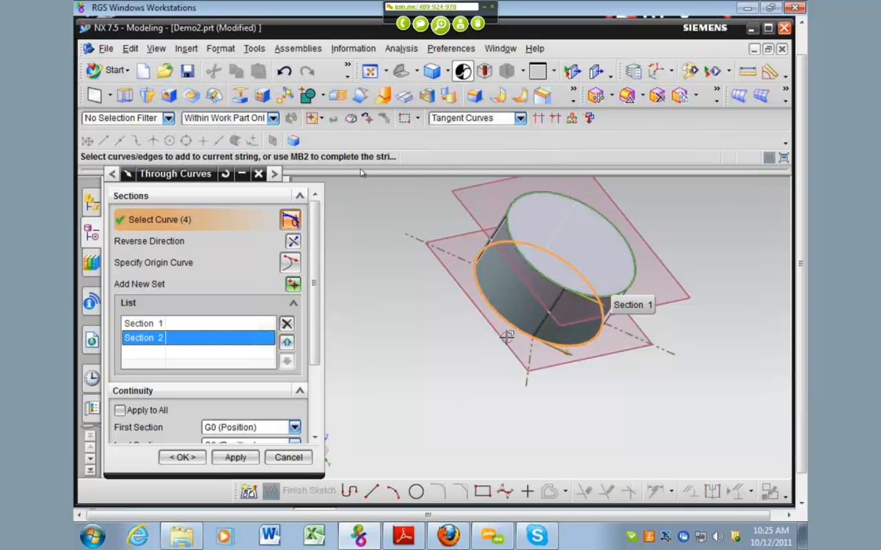
click(235, 457)
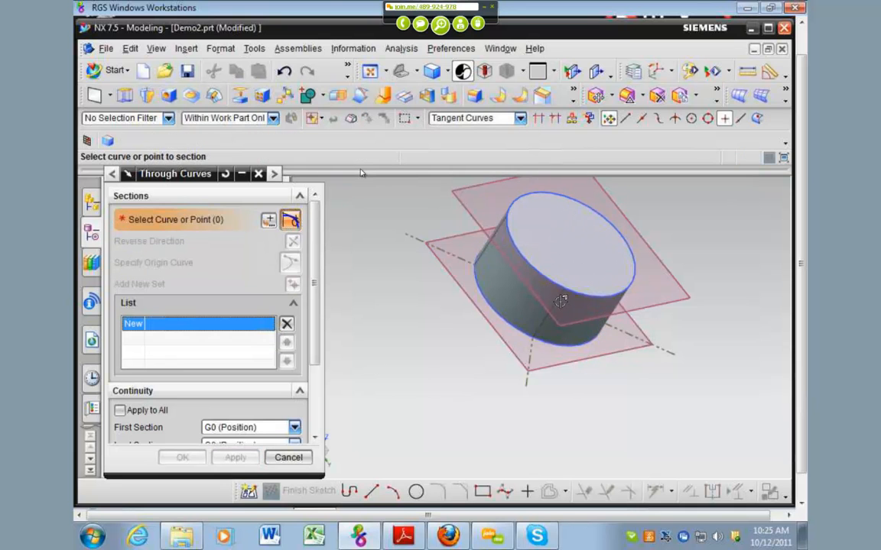
- Exit Through Curves and undo the feature made between the two full circles
scroll(551, 294, down, 5)
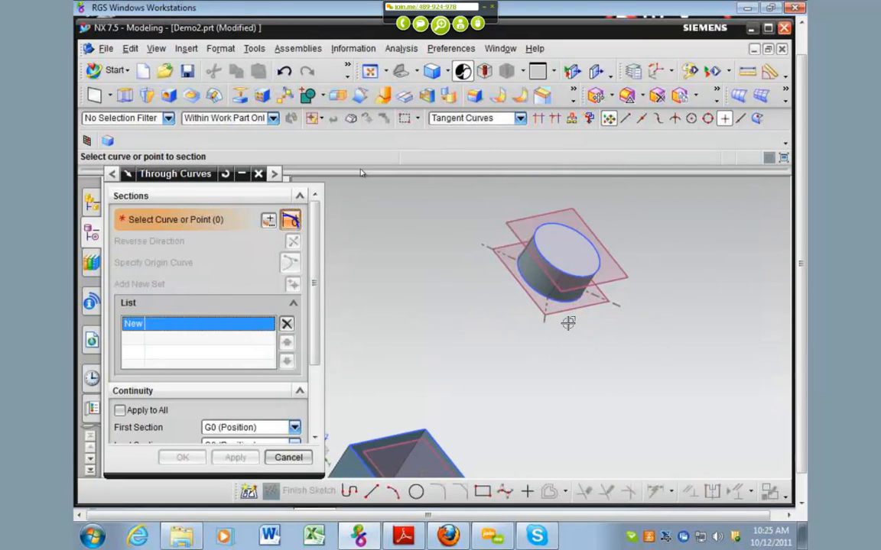
middle_drag(556, 305, 523, 316)
scroll(523, 317, up, 1)
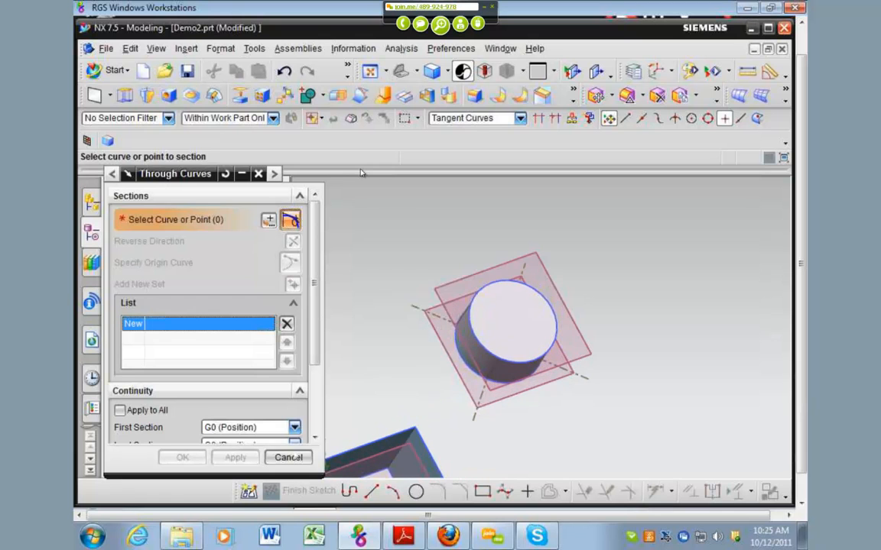
click(297, 457)
key(ctrl+z)
- Start a Through Curves surface on the upper circle and limit the first section to one quarter arc with the Single Curve rule
middle_drag(521, 309, 518, 277)
click(186, 49)
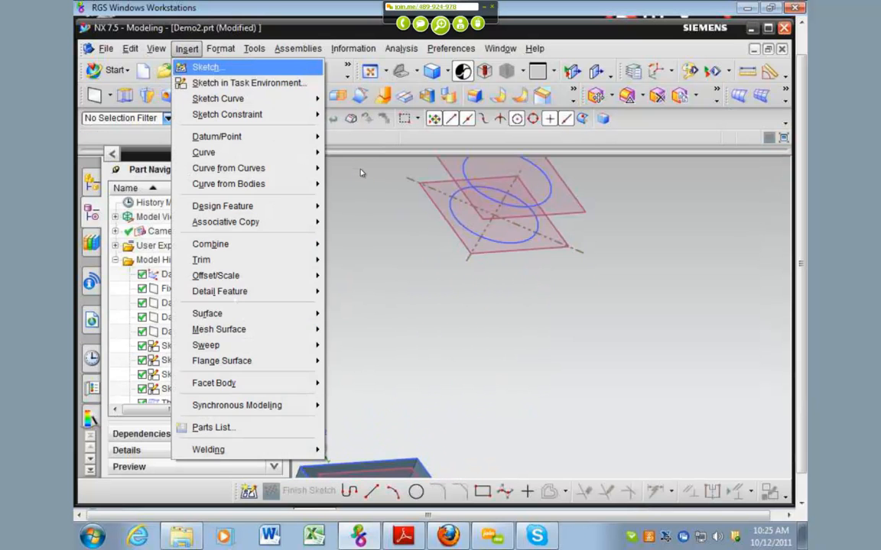
mouse_move(244, 314)
mouse_move(218, 330)
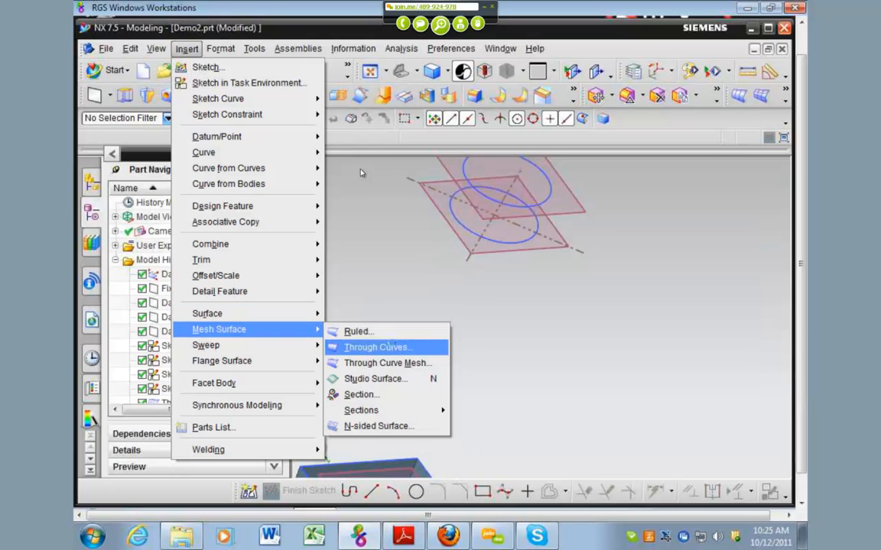
click(383, 346)
click(505, 214)
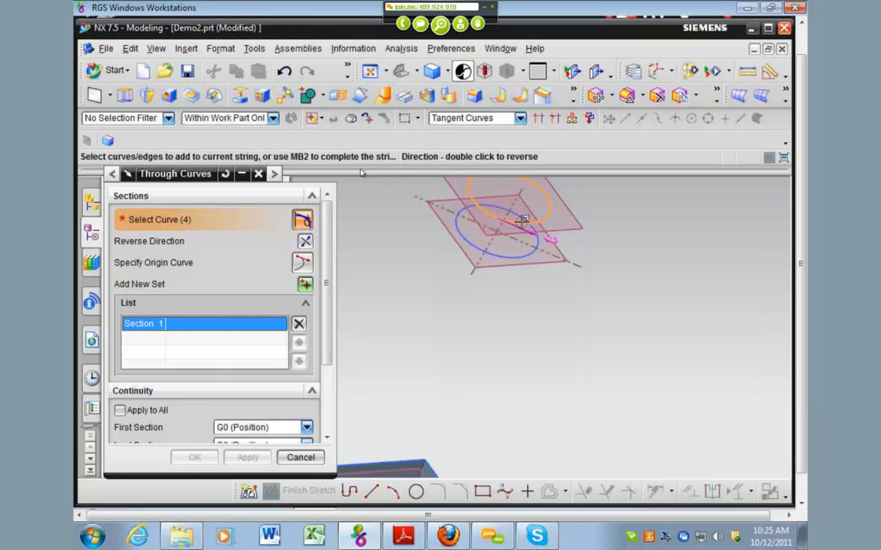
right_click(522, 221)
click(606, 249)
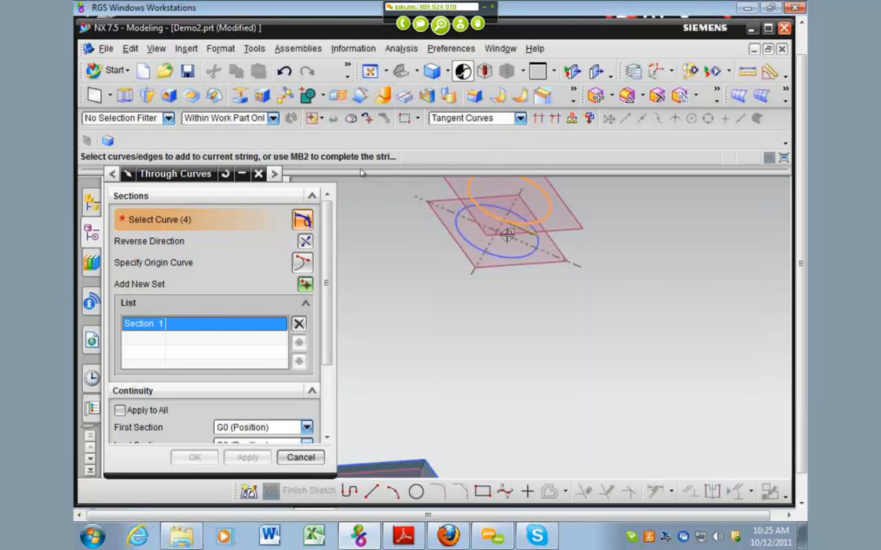
scroll(522, 219, up, 2)
shift+middle_drag(523, 217, 527, 299)
right_click(560, 265)
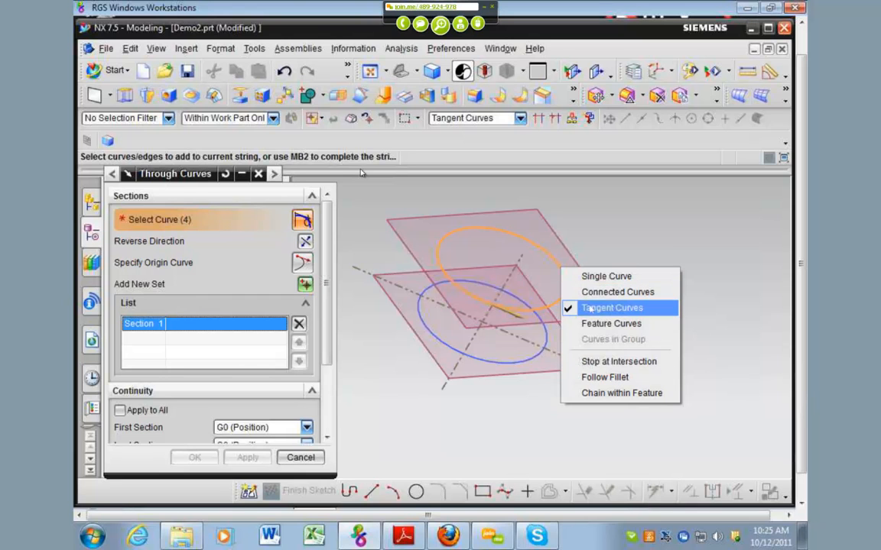
click(606, 276)
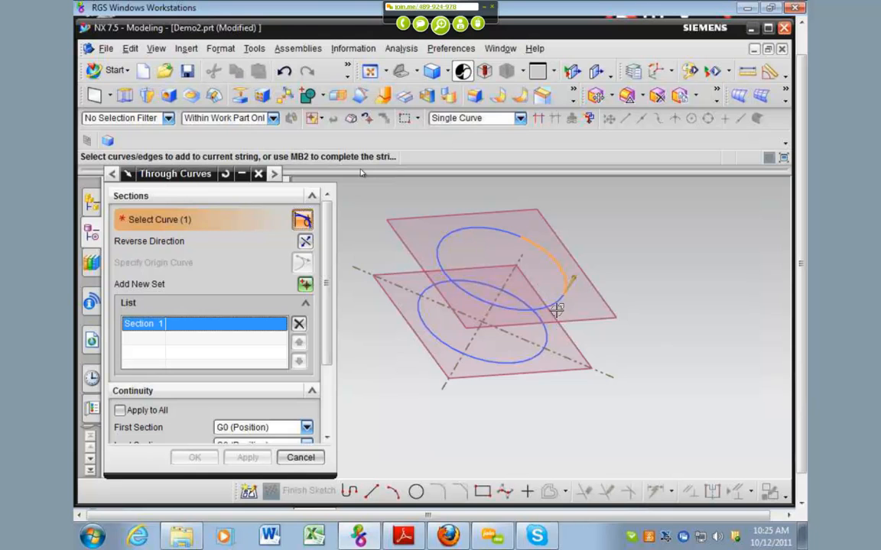
- Try adding the matching lower quarter arc to the first section with its direction reversed, and remove that section
scroll(519, 396, up, 5)
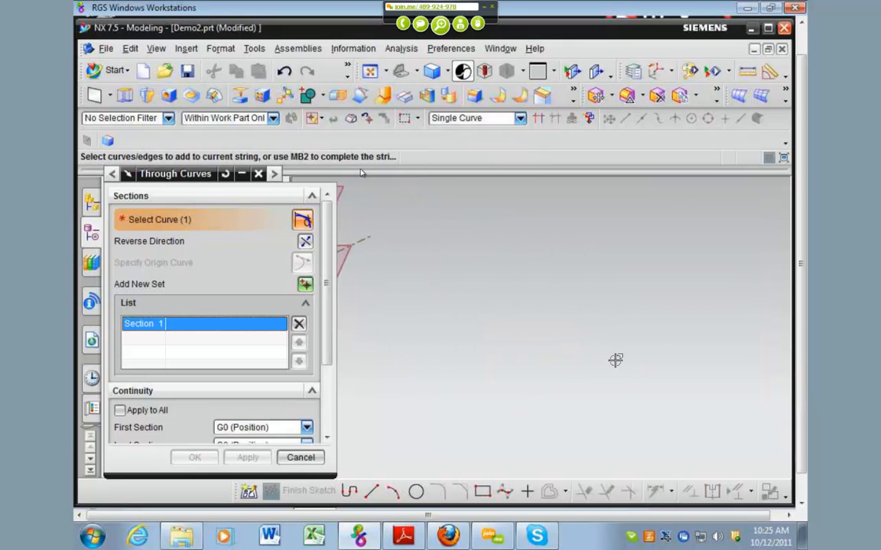
scroll(565, 337, down, 5)
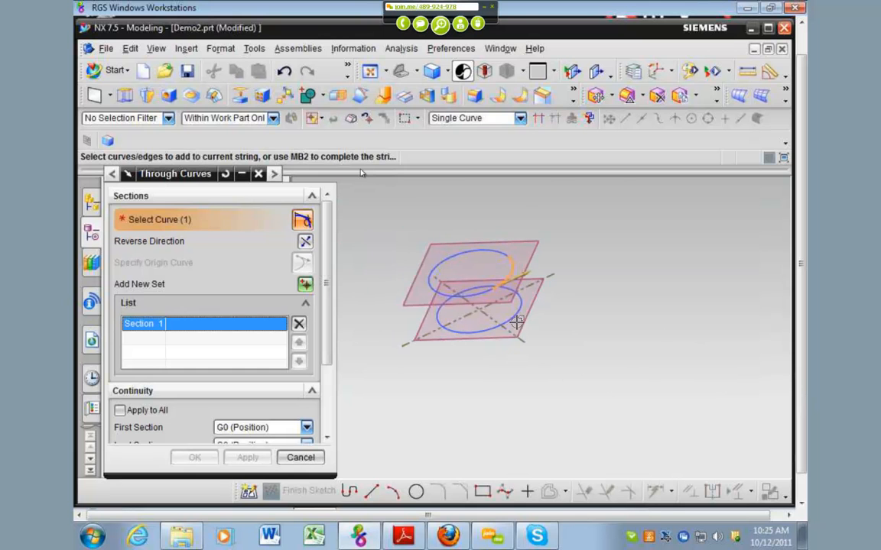
scroll(516, 307, up, 3)
click(510, 309)
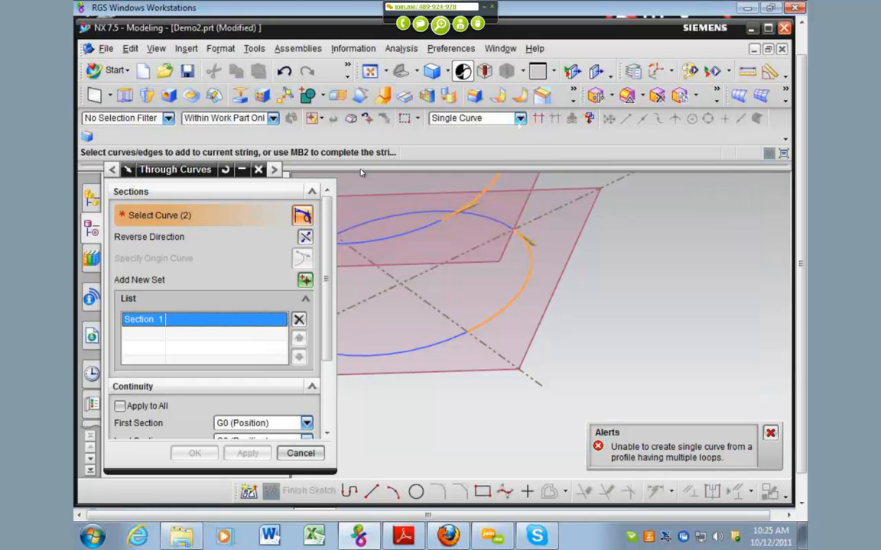
click(520, 119)
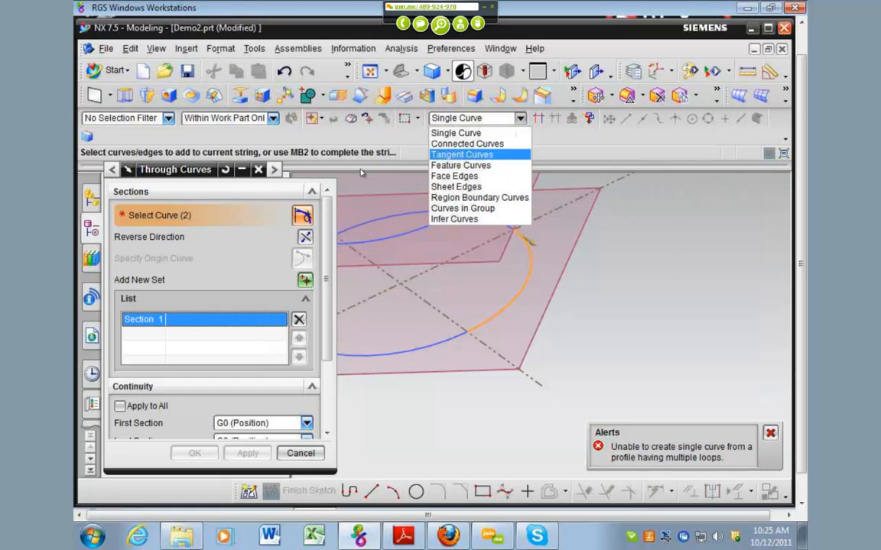
click(527, 152)
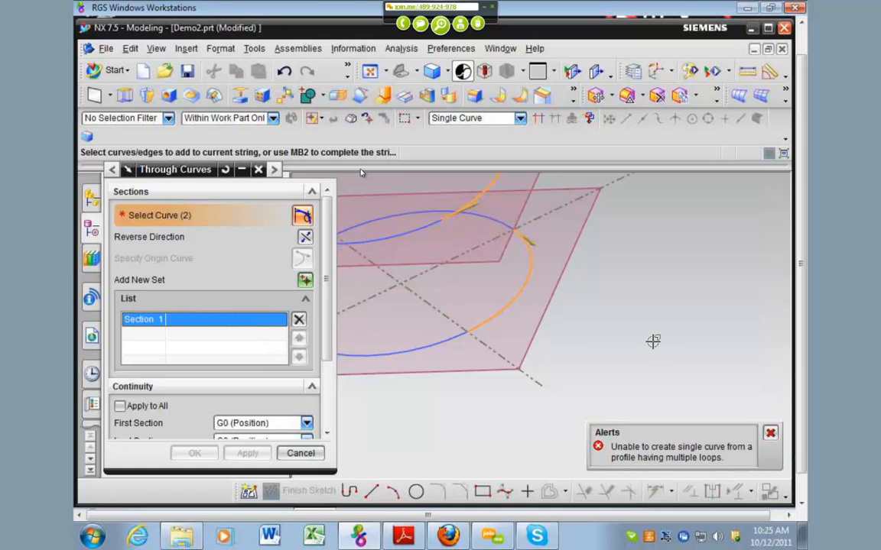
scroll(653, 341, down, 1)
shift+middle_drag(540, 266, 539, 308)
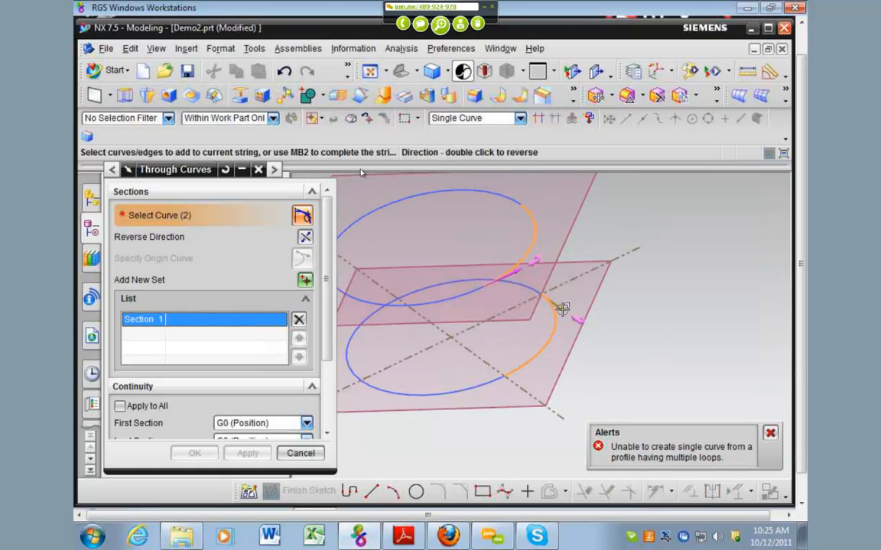
double_click(561, 308)
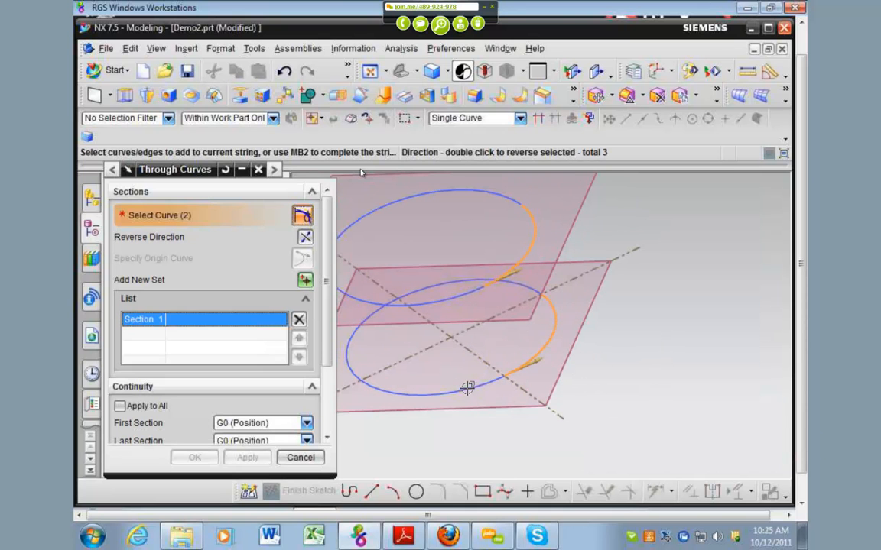
click(298, 320)
- Create a Through Curves surface between the matching upper and lower quarter arcs as separate sections, discarding the extra third section
click(516, 270)
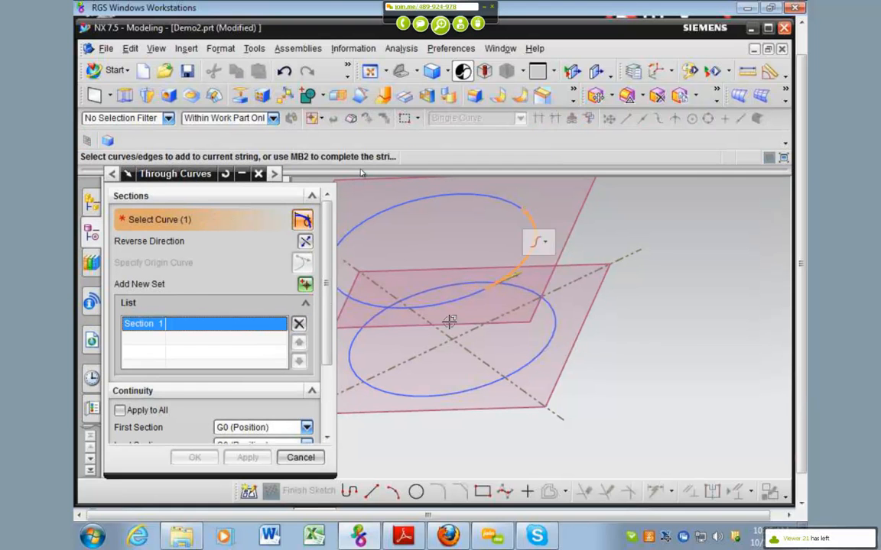
middle_click(610, 338)
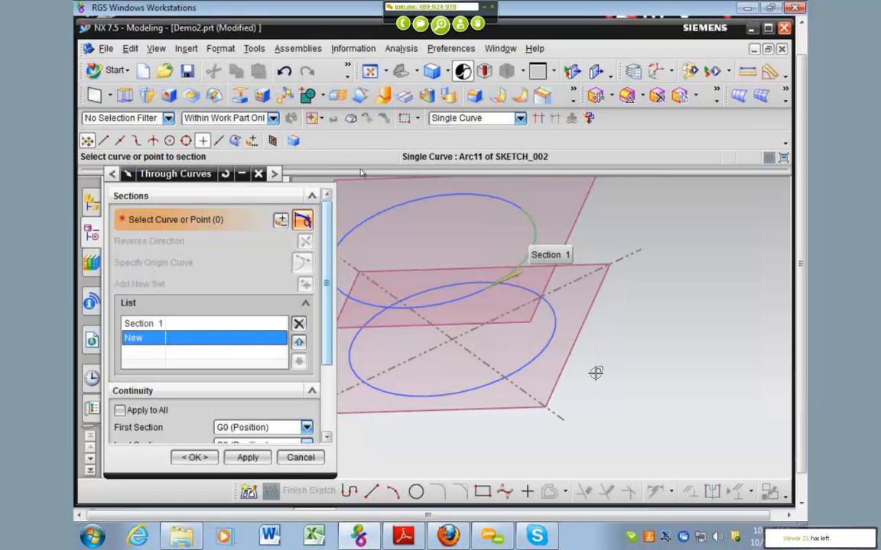
click(546, 349)
middle_click(625, 382)
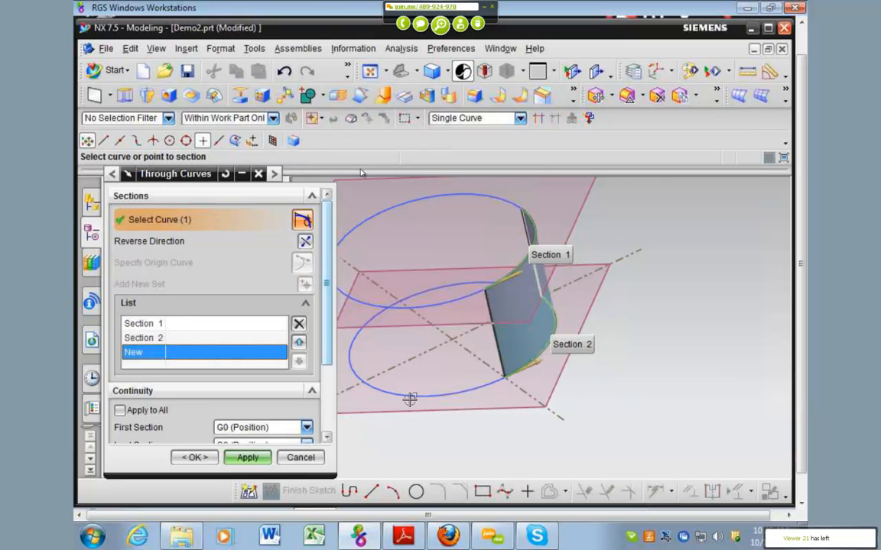
click(472, 391)
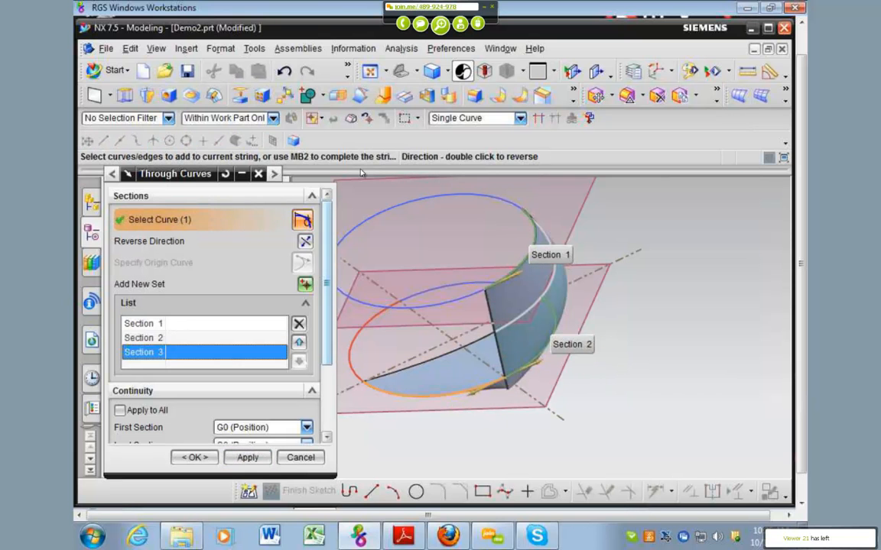
click(299, 323)
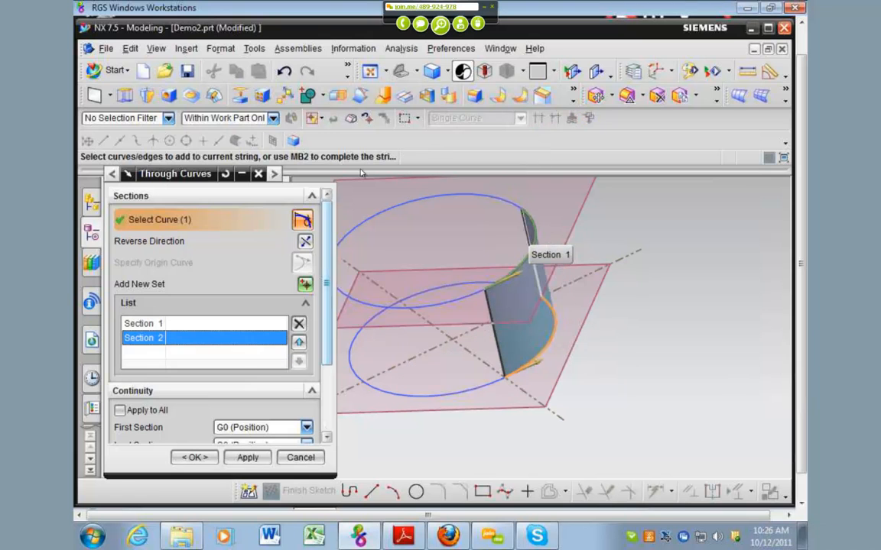
click(247, 457)
- Create the adjoining Through Curves surface from the next lower quarter arc and the upper quarter arc above it
click(464, 391)
middle_click(460, 321)
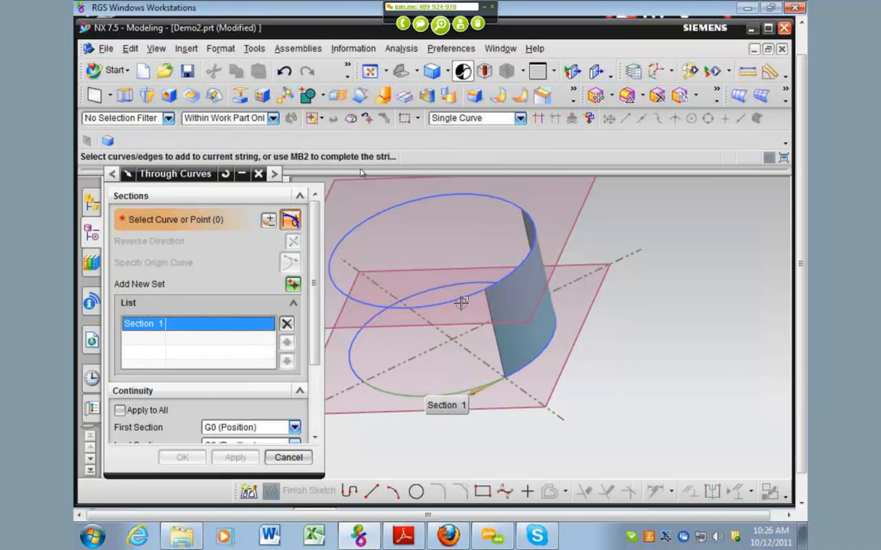
click(460, 302)
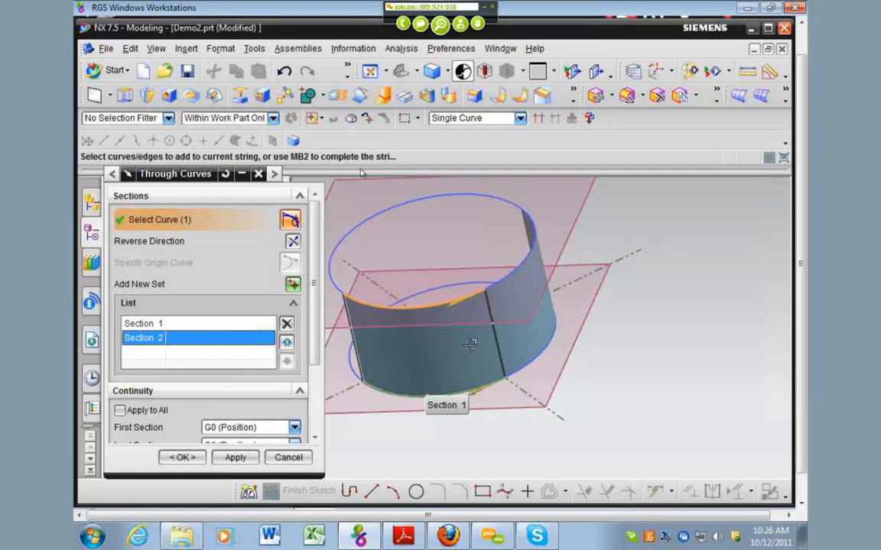
middle_click(470, 345)
middle_click(470, 344)
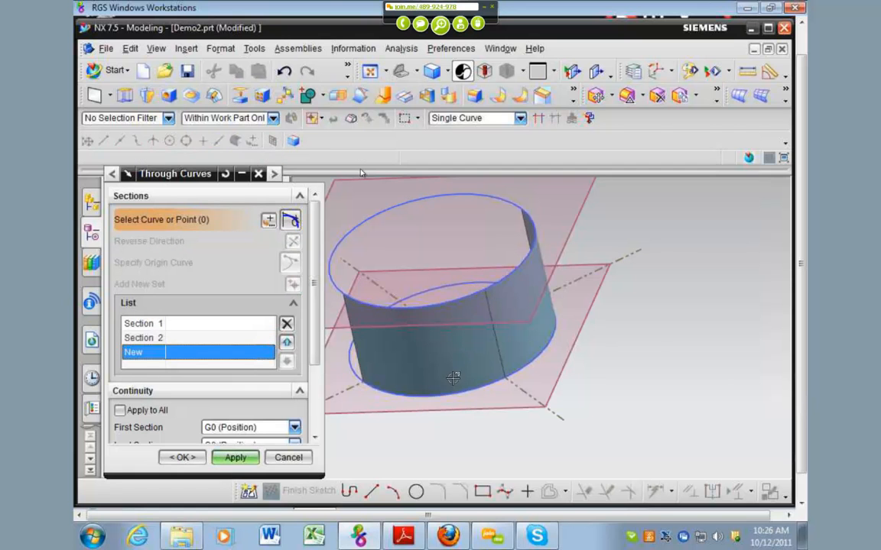
- Create a third Through Curves surface between the next lower quarter arc and the upper quarter arc above it, as separate sections
middle_drag(469, 396, 501, 352)
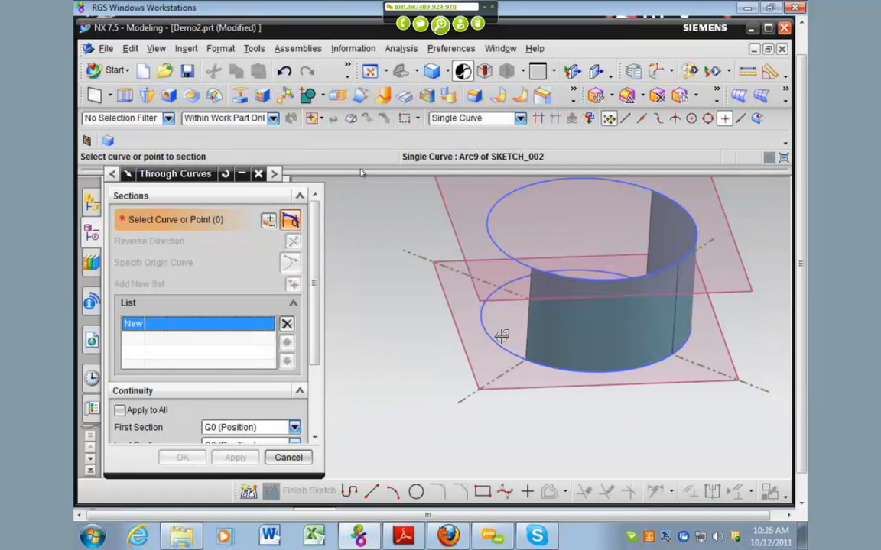
click(495, 330)
middle_click(537, 235)
click(547, 239)
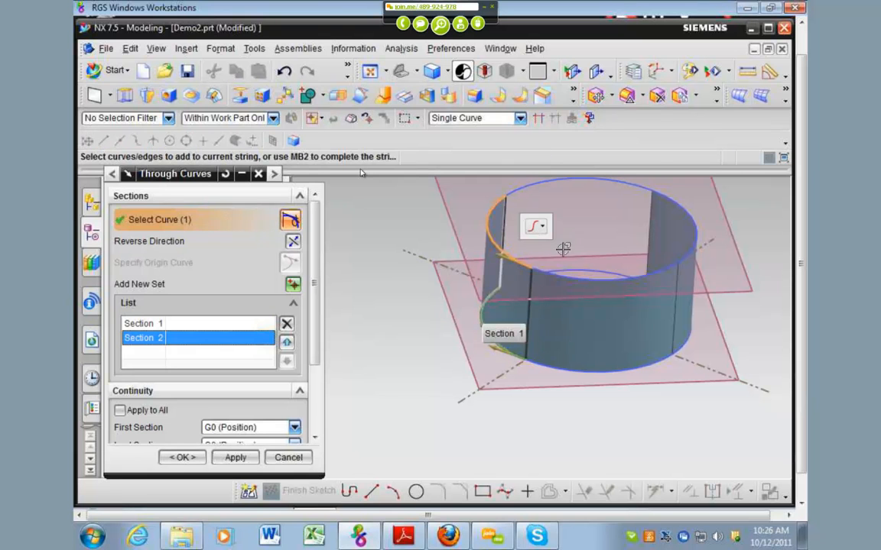
middle_click(581, 243)
middle_click(527, 195)
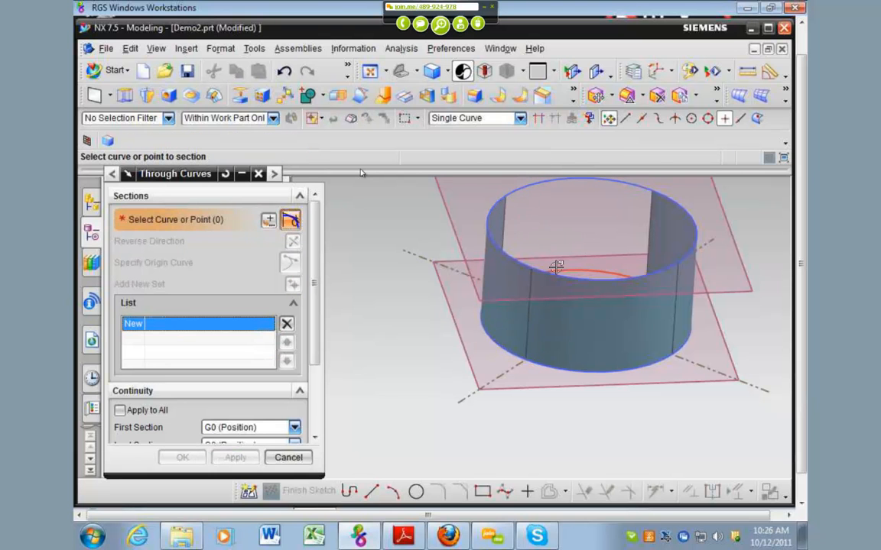
- Close the cylindrical wall with a Through Curves surface between the remaining lower quarter arc and its matching upper quarter arc
click(556, 265)
middle_click(515, 190)
click(548, 223)
middle_click(586, 334)
middle_click(585, 337)
- Use one upper edge of the square duct, on the side facing the Y axis, as the first section of a new Through Curves surface
scroll(585, 337, down, 5)
shift+middle_drag(586, 344, 492, 261)
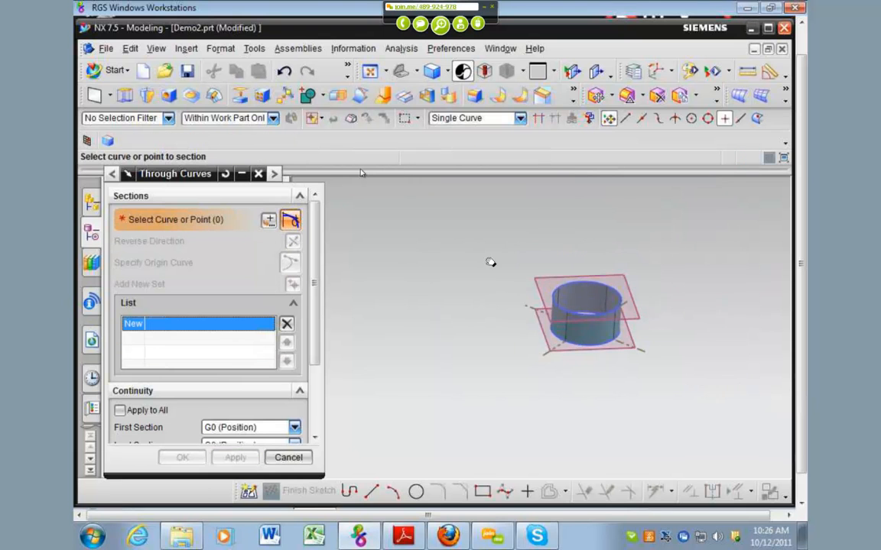
scroll(482, 275, down, 1)
scroll(460, 378, down, 1)
middle_drag(476, 441, 508, 449)
shift+middle_drag(548, 419, 571, 392)
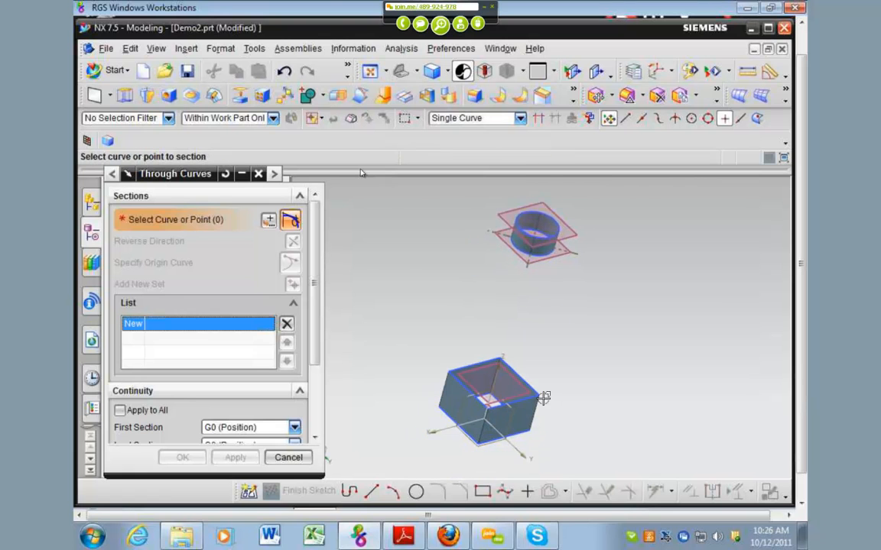
scroll(531, 383, up, 1)
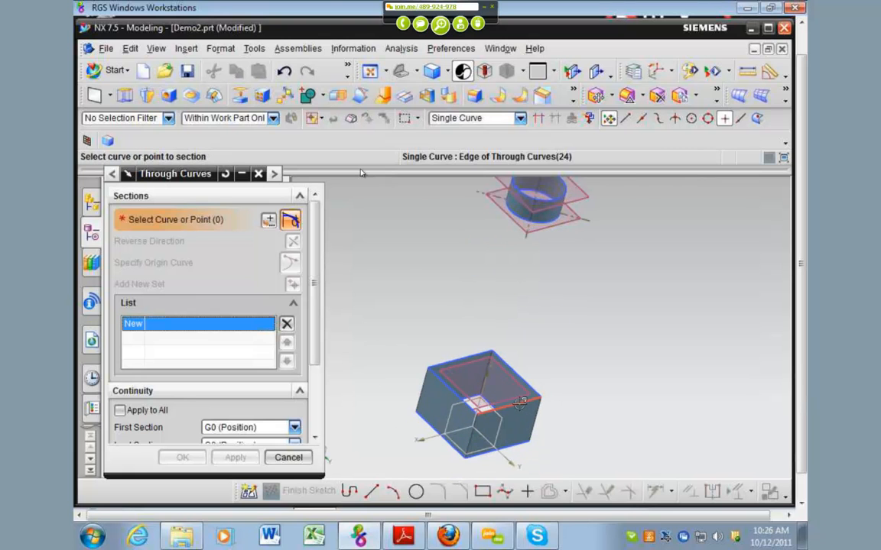
click(519, 404)
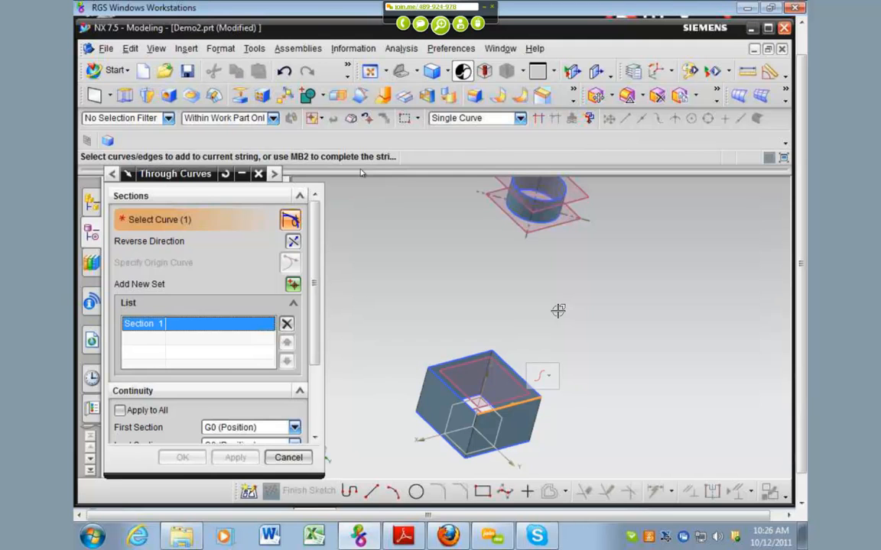
middle_click(548, 240)
- Add the corresponding lower quarter arc of the cylinder as the second section and reverse its direction to untwist the surface
click(548, 233)
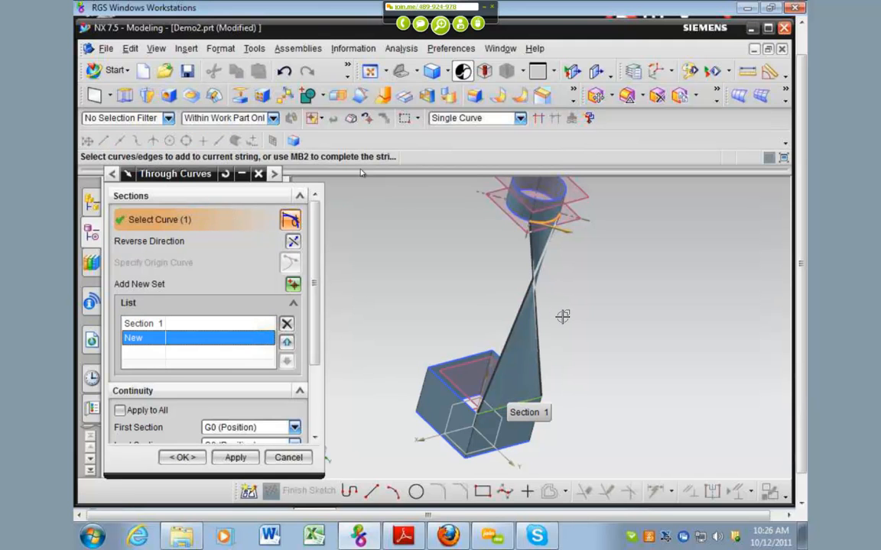
click(564, 232)
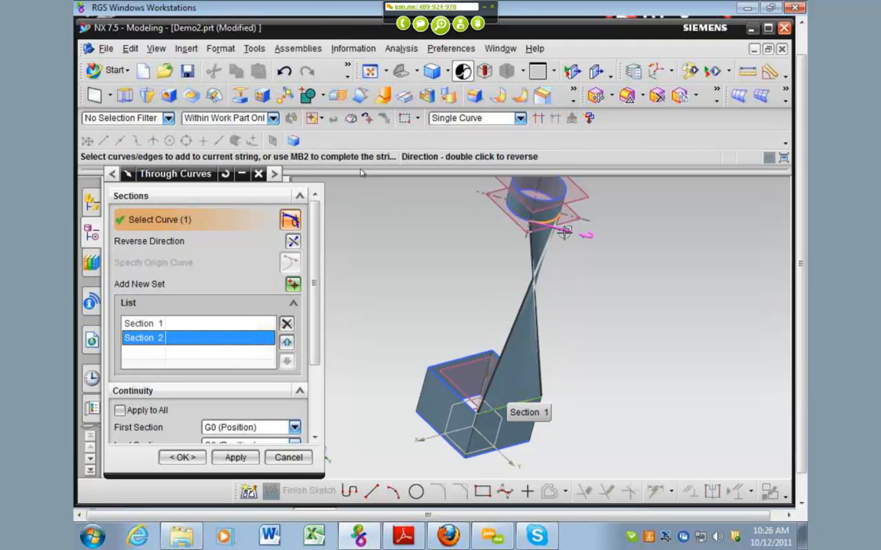
double_click(564, 232)
middle_drag(548, 355, 554, 321)
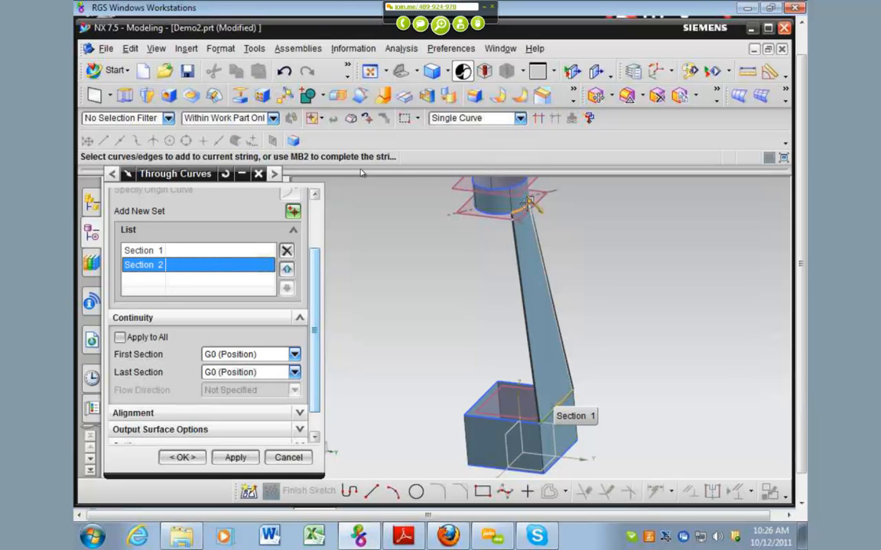
- Set the first section's continuity to G1 (Tangent) with the cylinder's adjoining quarter face as the constraint face
click(269, 354)
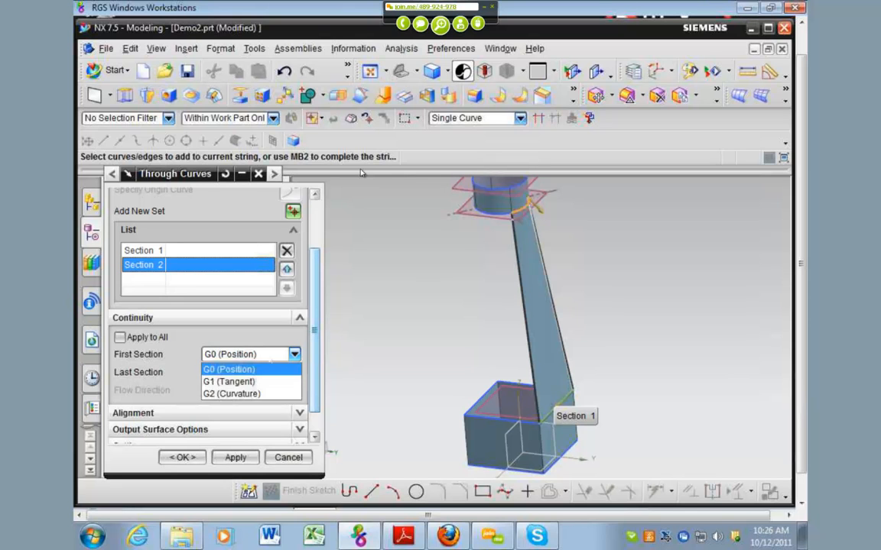
click(272, 382)
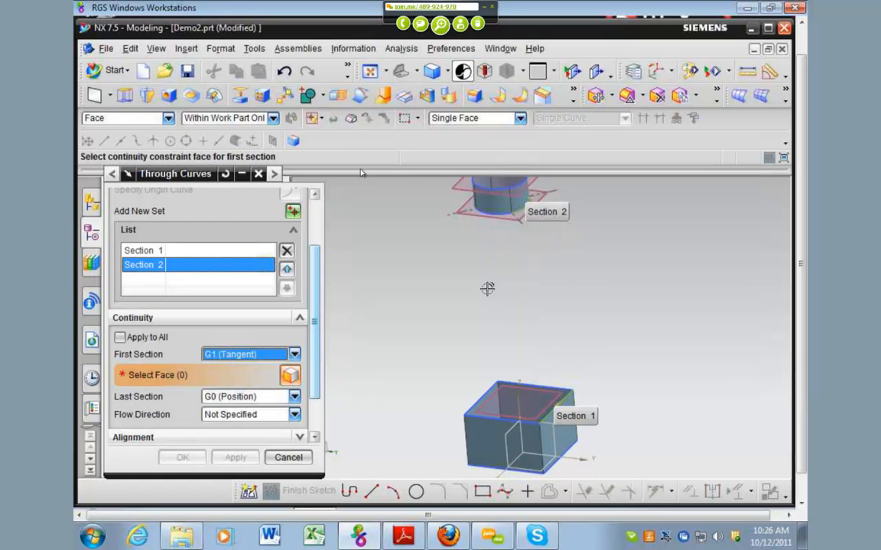
scroll(522, 196, down, 4)
click(506, 208)
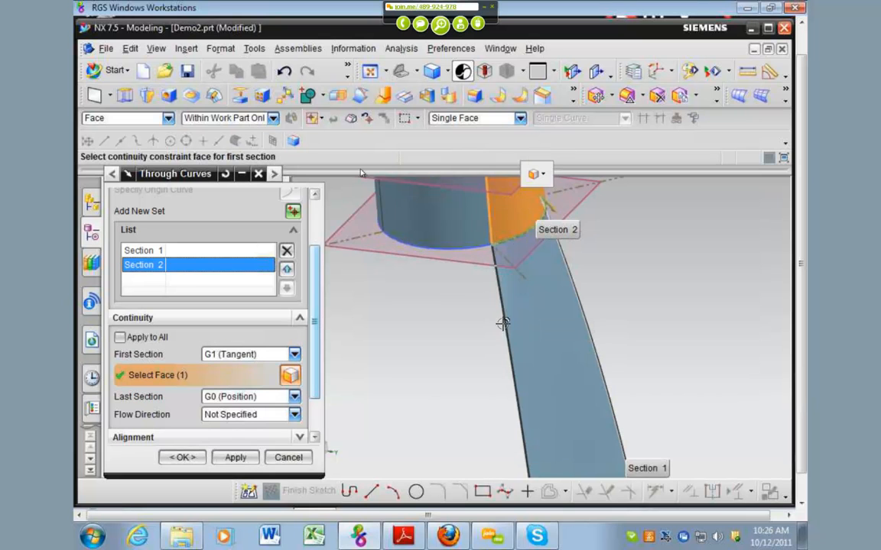
scroll(502, 329, up, 4)
middle_drag(506, 338, 435, 285)
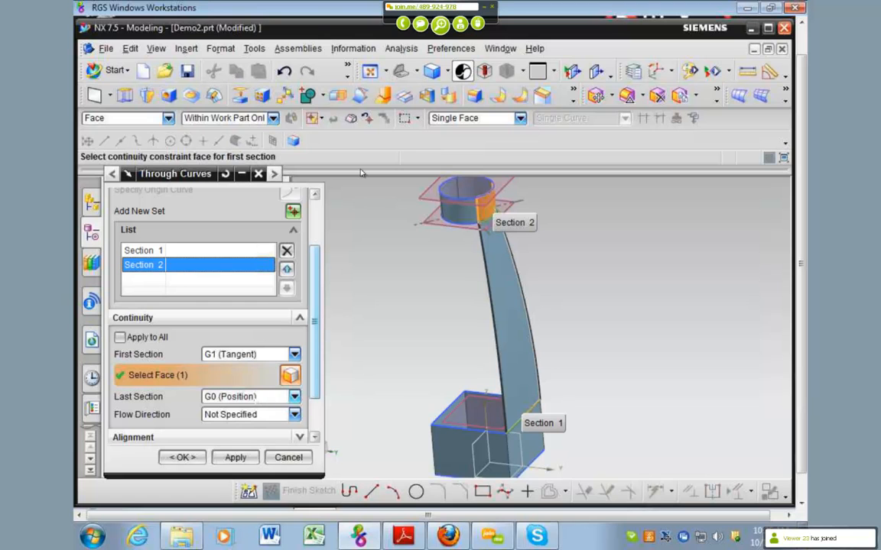
- Set the last section's continuity to G1 (Tangent)
click(294, 396)
click(237, 422)
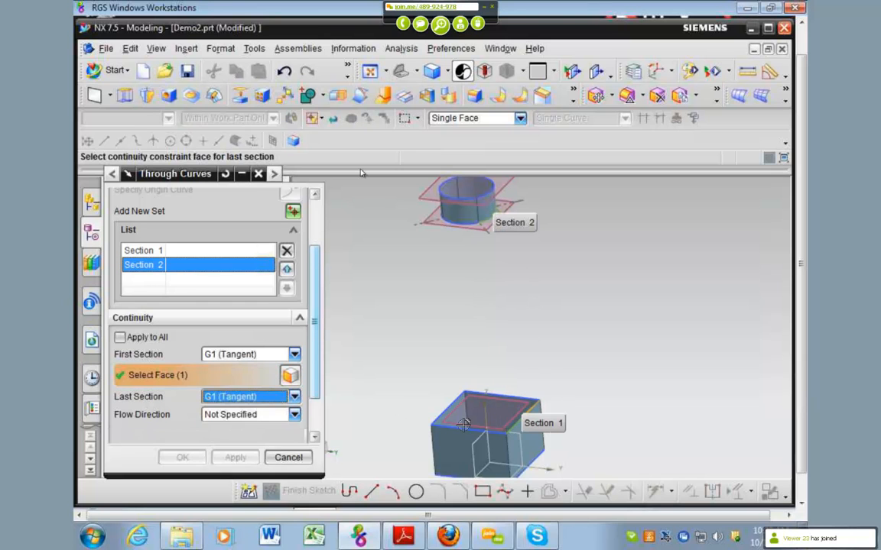